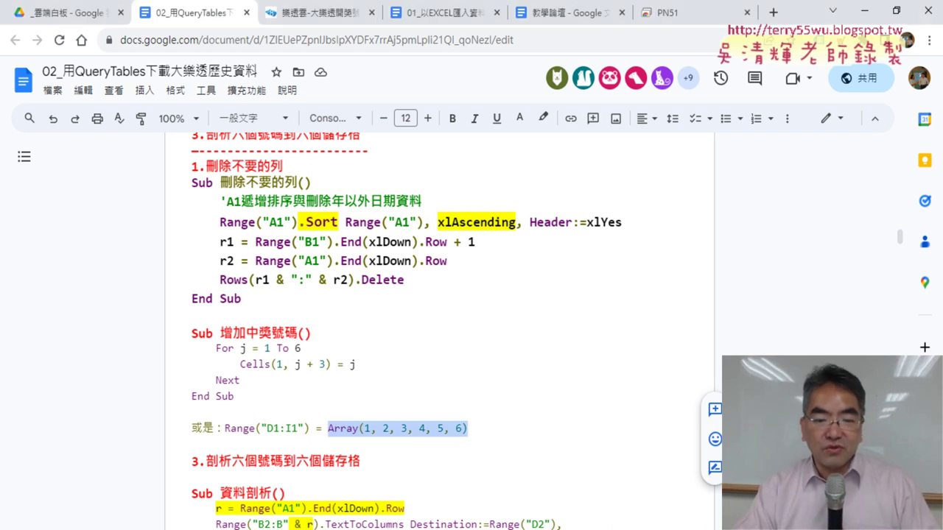
- Switch from the Google Docs notes to the VBA editor showing the Module1 macro code
{"action": "key", "text": "alt+Tab"}
- Hide Chrome and highlight the column-B selection lines and TextToColumns Selection in 資料剖析
{"action": "left_click", "coordinate": [407, 288]}
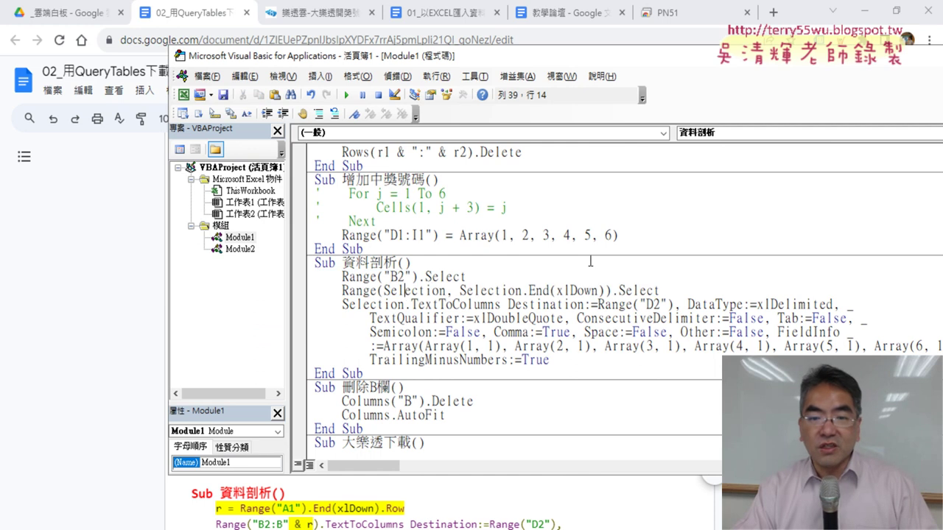
{"action": "left_click", "coordinate": [860, 7]}
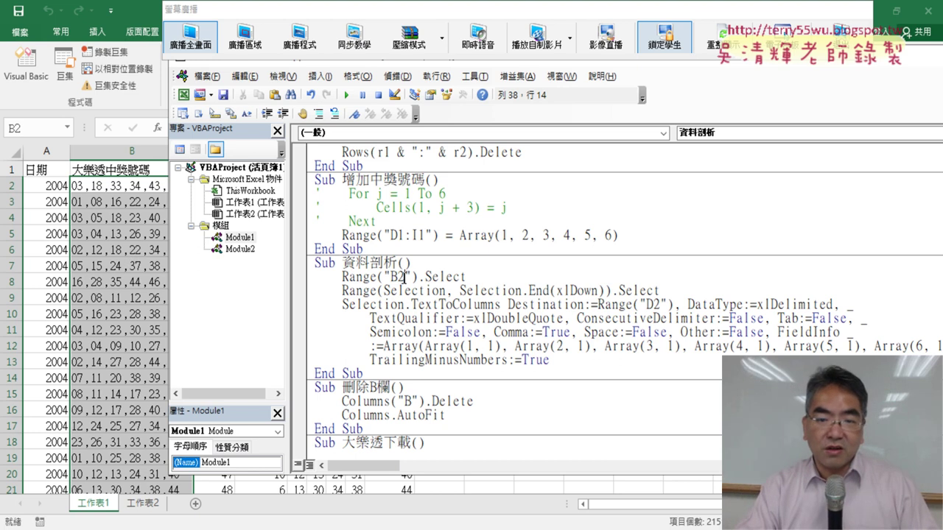
{"action": "left_click_drag", "start_coordinate": [667, 291], "coordinate": [291, 276]}
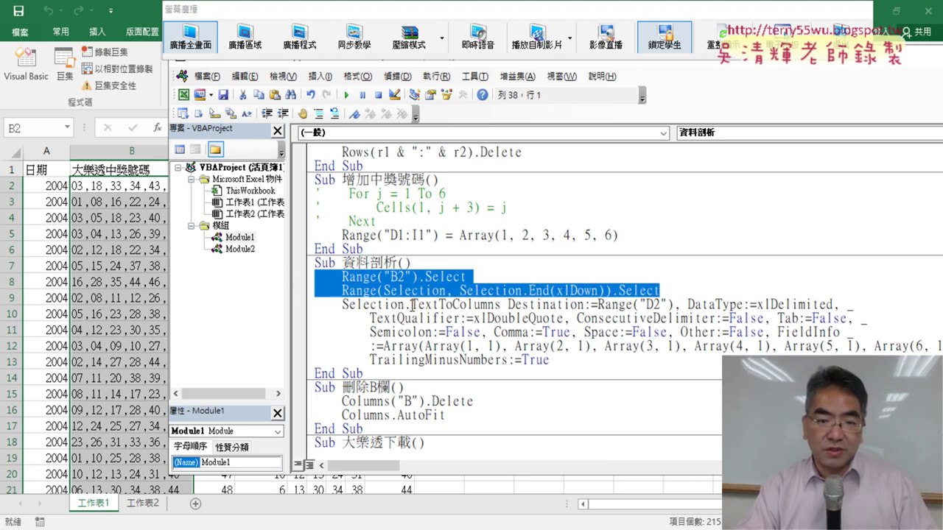
{"action": "left_click_drag", "start_coordinate": [411, 305], "coordinate": [501, 304]}
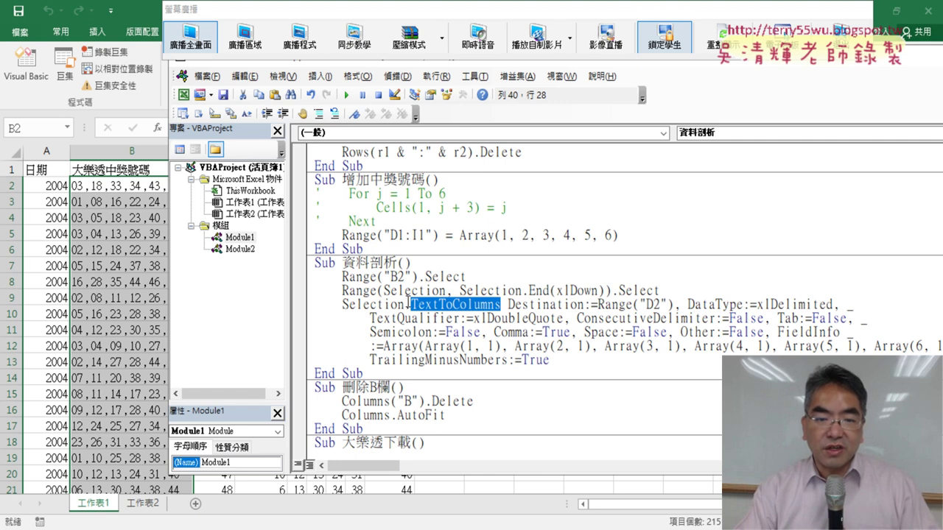
{"action": "left_click_drag", "start_coordinate": [409, 303], "coordinate": [341, 304]}
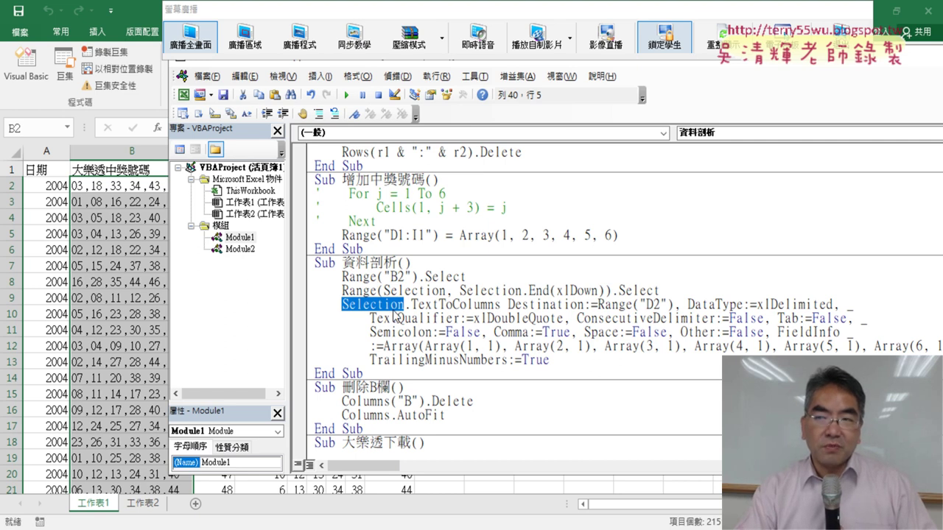
{"action": "left_click", "coordinate": [375, 279]}
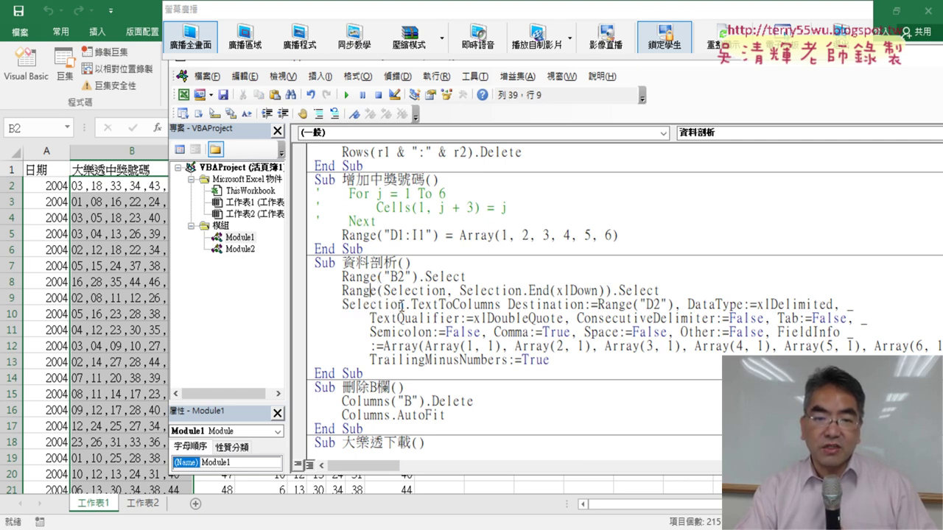
{"action": "left_click_drag", "start_coordinate": [406, 304], "coordinate": [343, 305]}
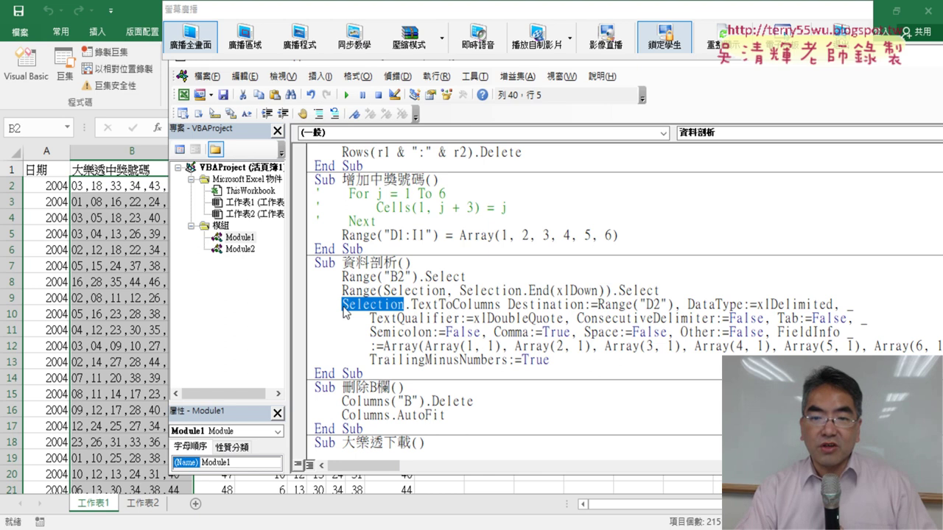
{"action": "left_click_drag", "start_coordinate": [611, 290], "coordinate": [660, 290]}
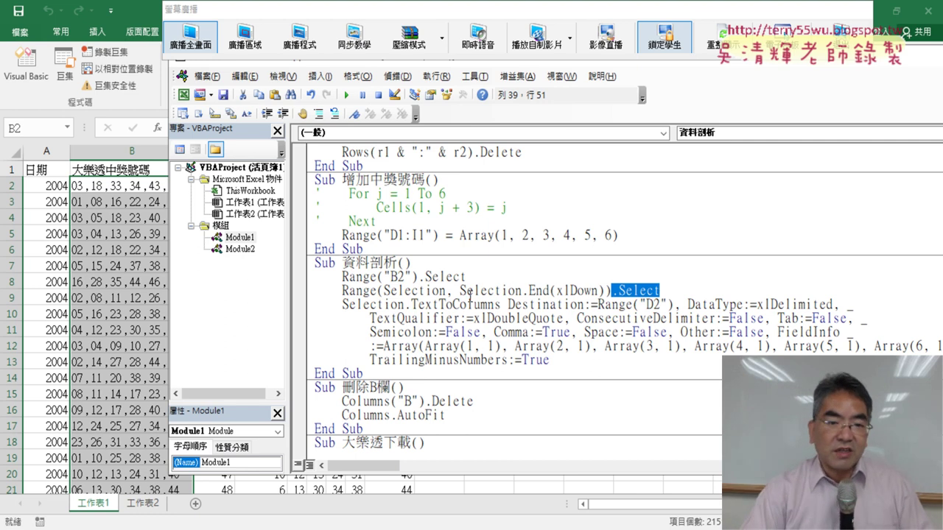
- Copy the Range("B2") reference and select Selection on the TextToColumns line to replace it
{"action": "left_click", "coordinate": [342, 277]}
{"action": "left_click_drag", "start_coordinate": [343, 277], "coordinate": [417, 276]}
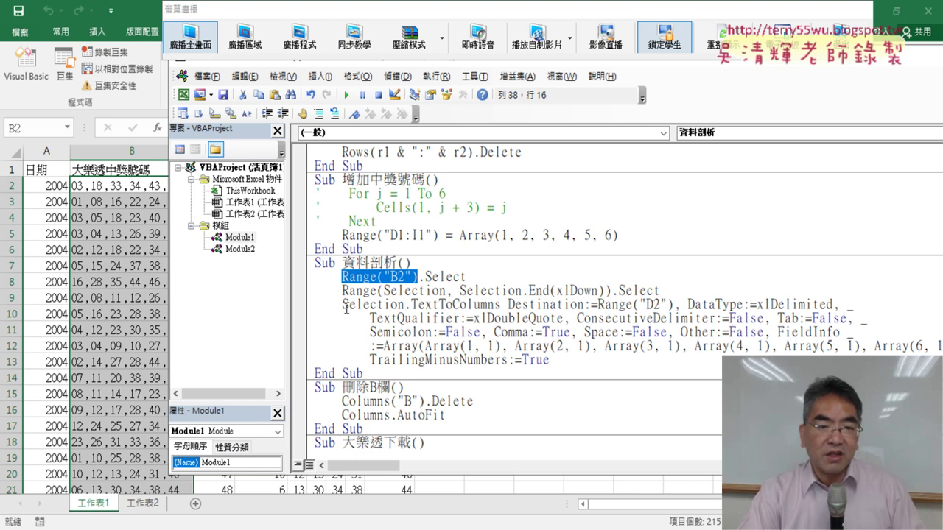
{"action": "right_click", "coordinate": [380, 276]}
{"action": "left_click", "coordinate": [398, 298]}
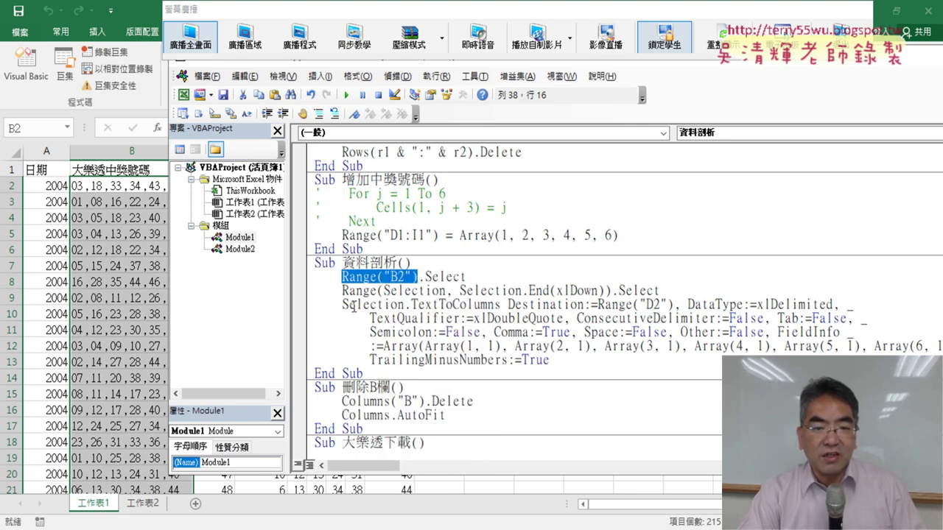
{"action": "left_click_drag", "start_coordinate": [342, 305], "coordinate": [398, 304]}
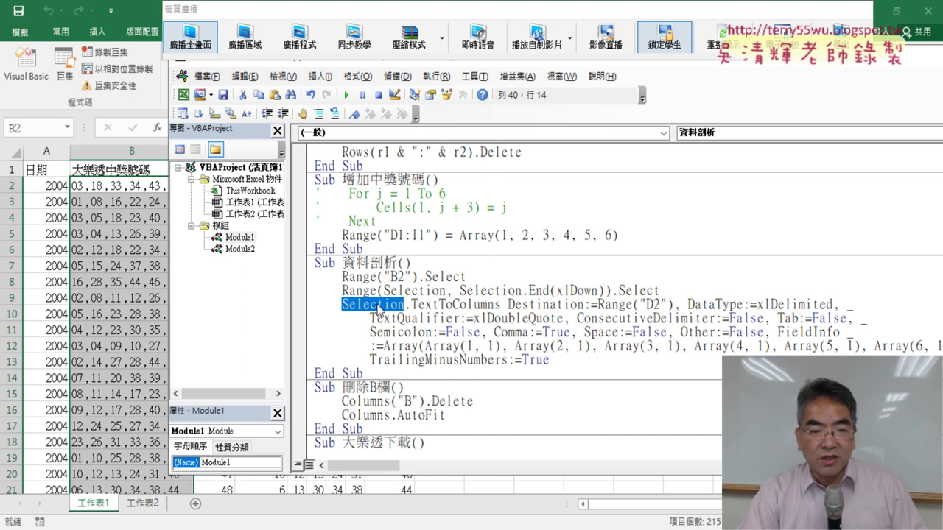
{"action": "right_click", "coordinate": [377, 305]}
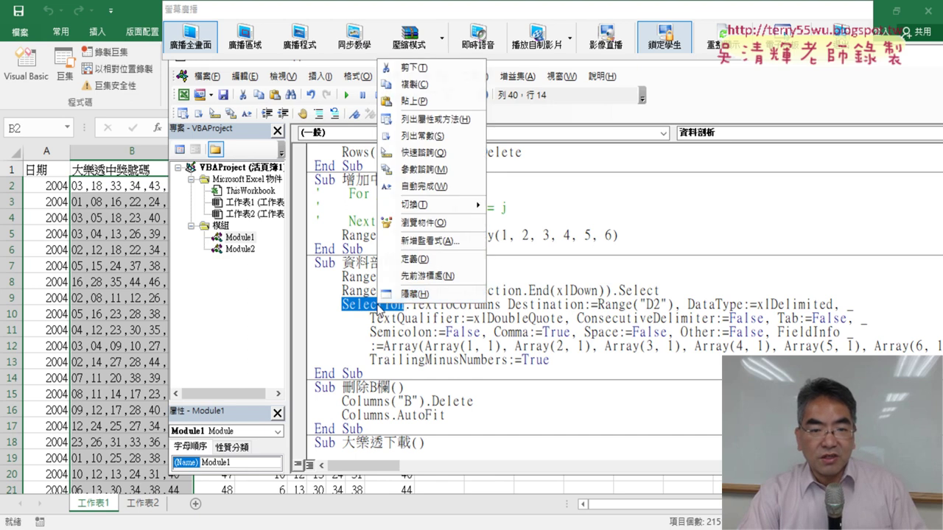
- Replace Selection with Range("B2") and comment out the two .Select lines
{"action": "left_click", "coordinate": [427, 101]}
{"action": "left_click_drag", "start_coordinate": [666, 292], "coordinate": [314, 277]}
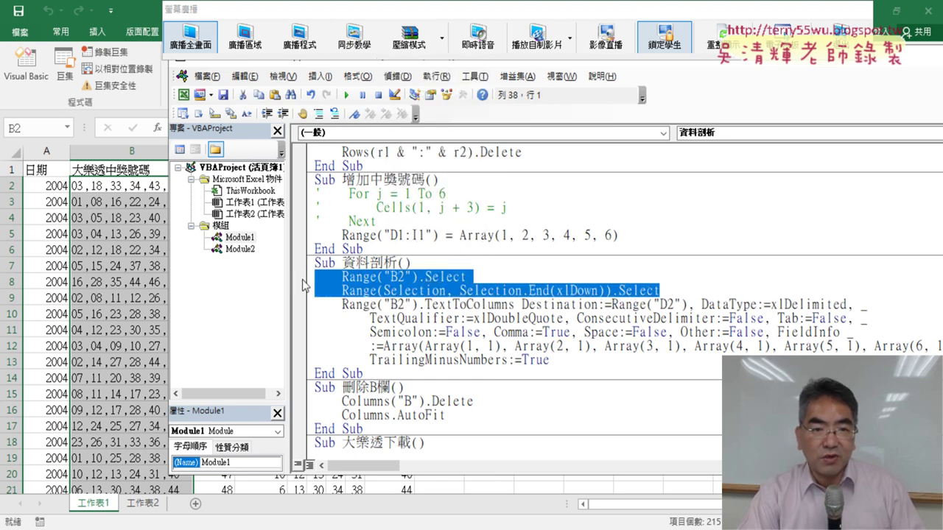
{"action": "left_click", "coordinate": [319, 113]}
{"action": "left_click", "coordinate": [384, 332]}
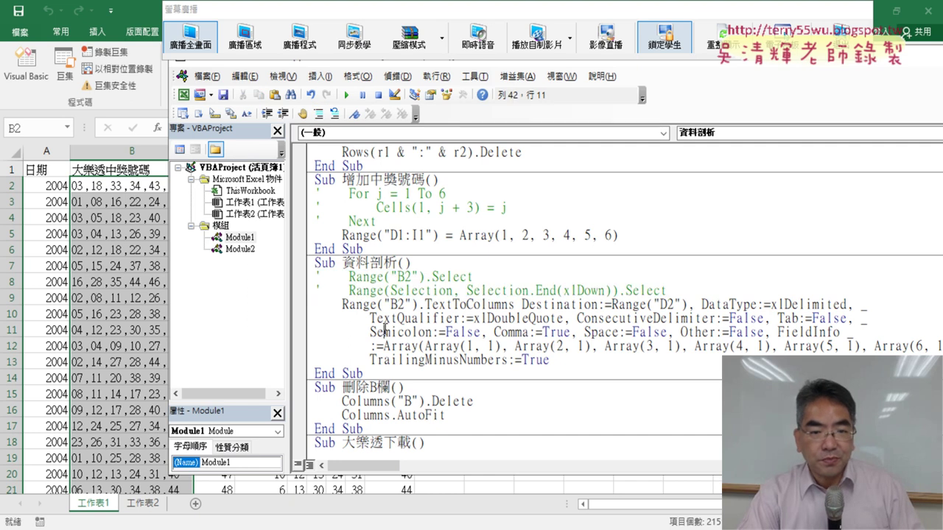
- Extend the reference to Range("B2:B2152") after finding the last data row, B2152, in the sheet
{"action": "left_click", "coordinate": [406, 304]}
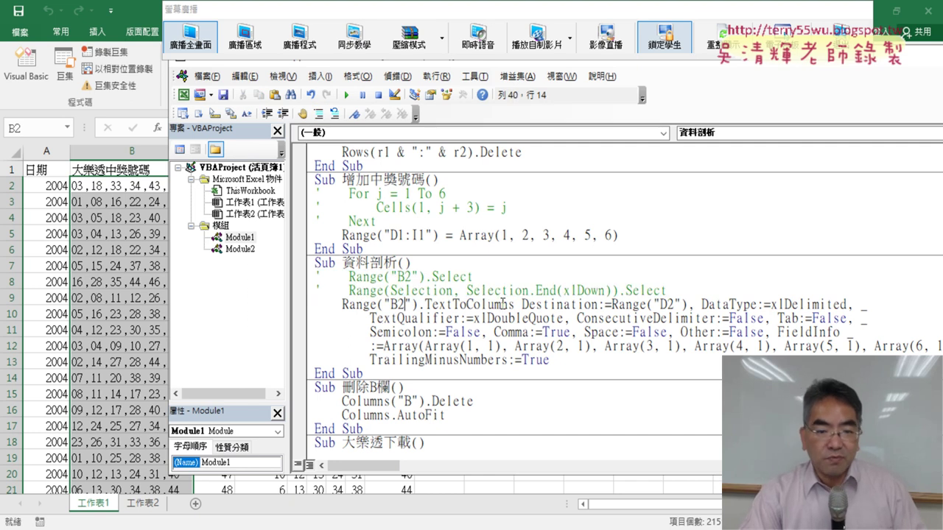
{"action": "type", "text": ":"}
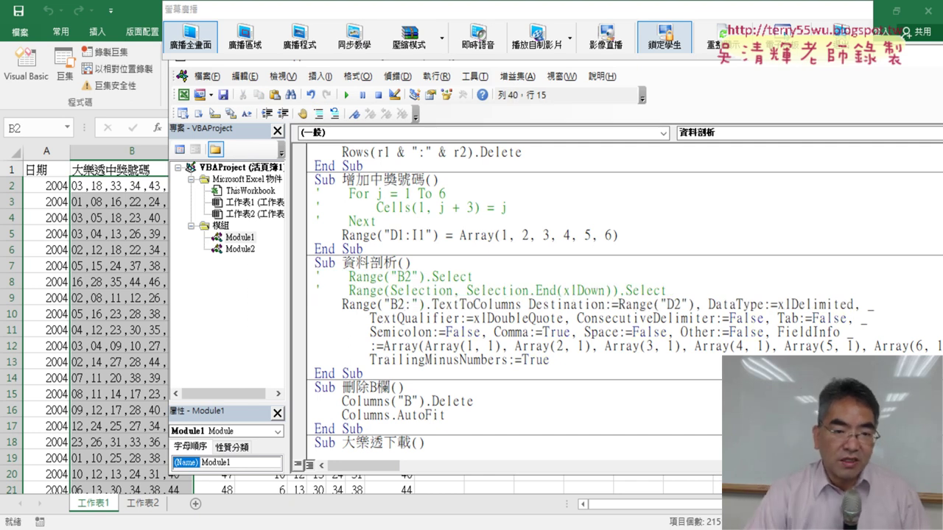
{"action": "left_click", "coordinate": [125, 188]}
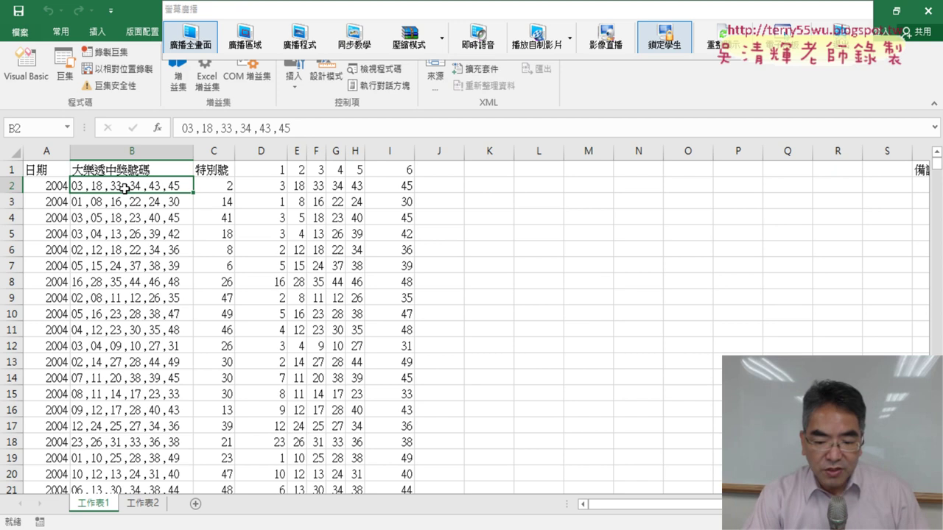
{"action": "key", "text": "ctrl+Down"}
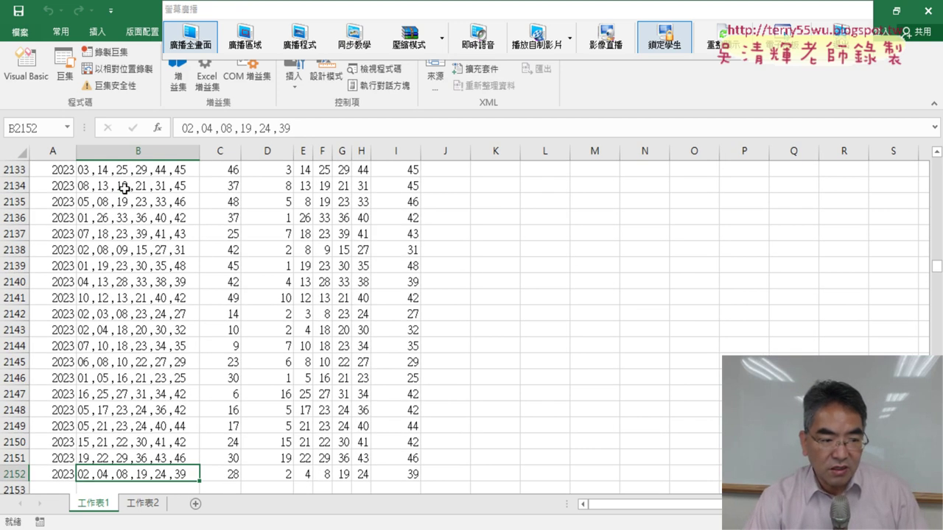
{"action": "left_click", "coordinate": [26, 65]}
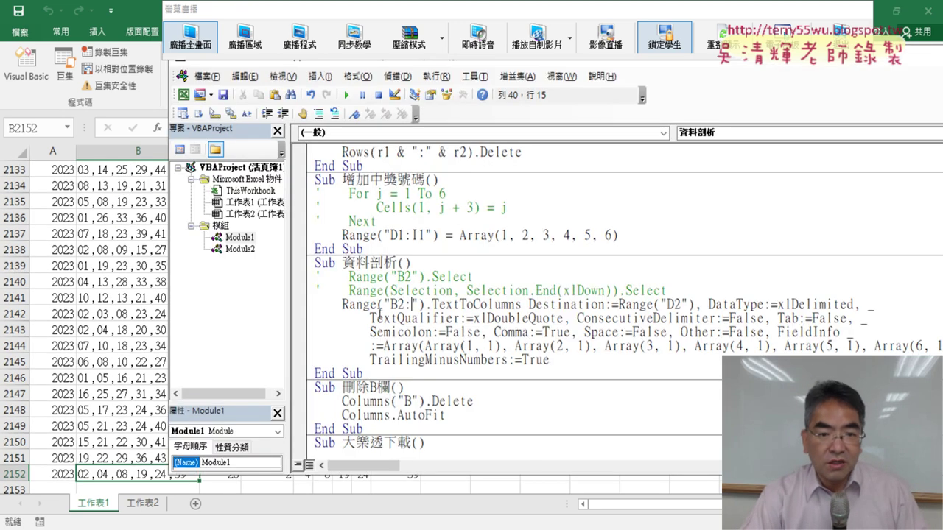
{"action": "type", "text": ":B"}
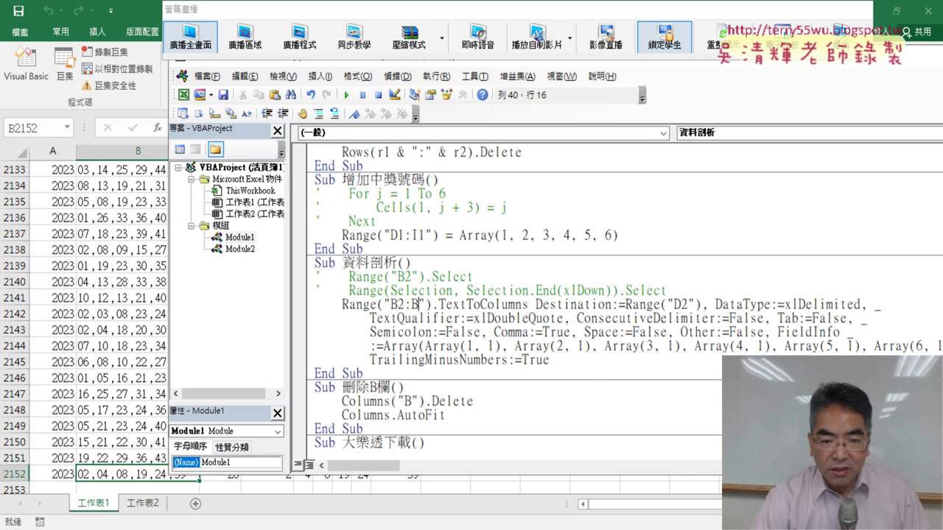
{"action": "type", "text": "21"}
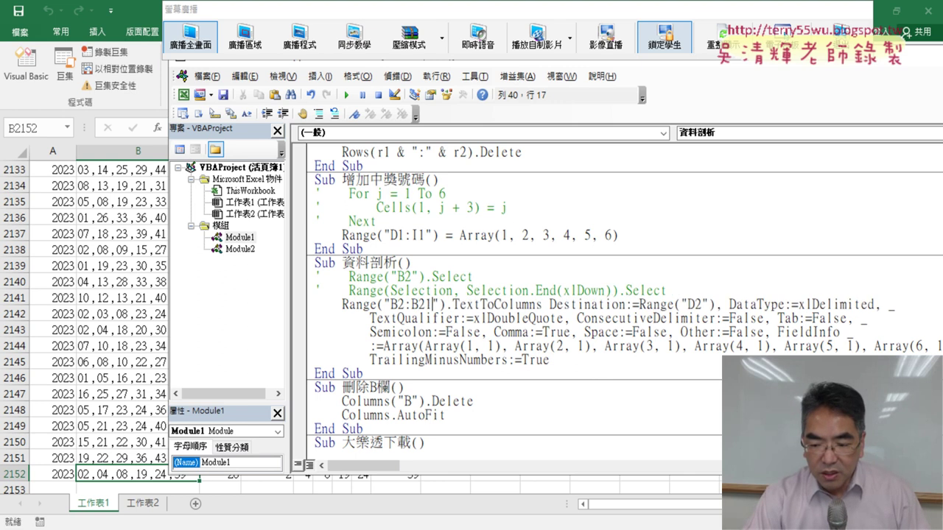
{"action": "type", "text": "52"}
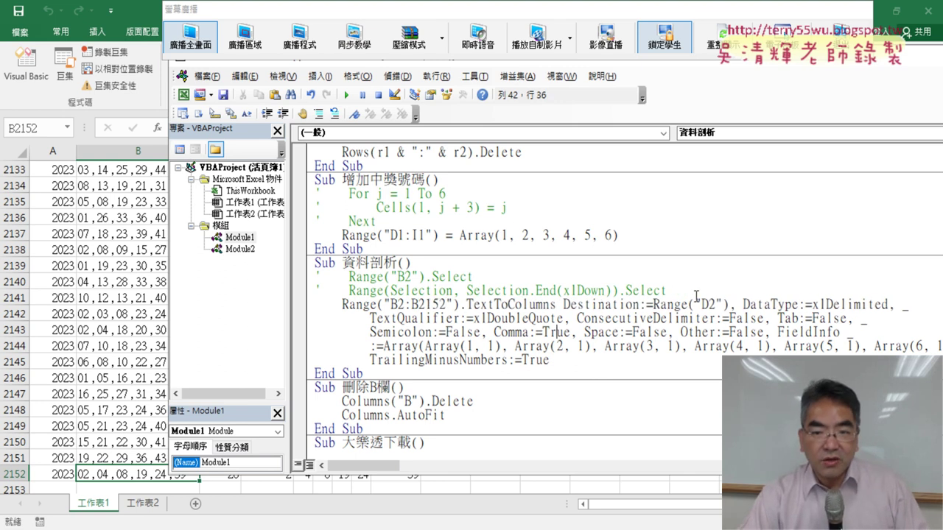
{"action": "left_click_drag", "start_coordinate": [697, 294], "coordinate": [315, 277]}
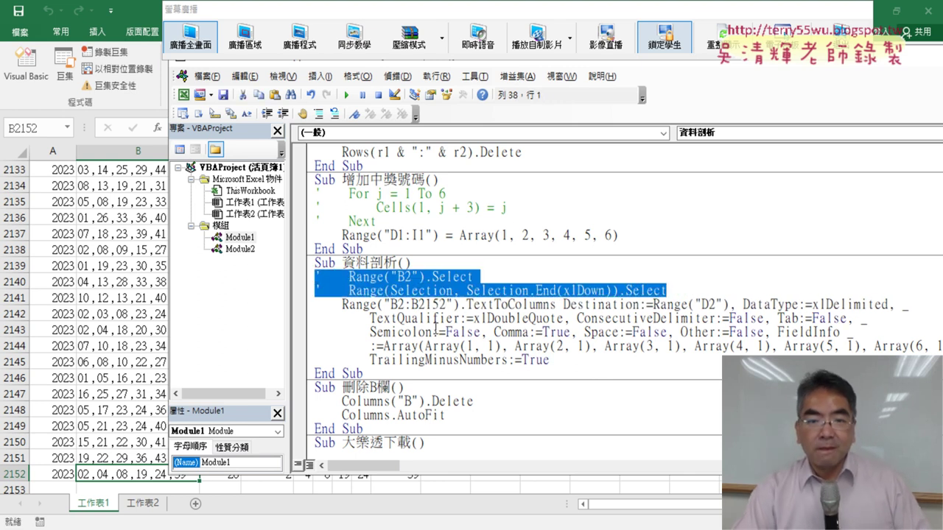
{"action": "left_click_drag", "start_coordinate": [459, 304], "coordinate": [344, 304]}
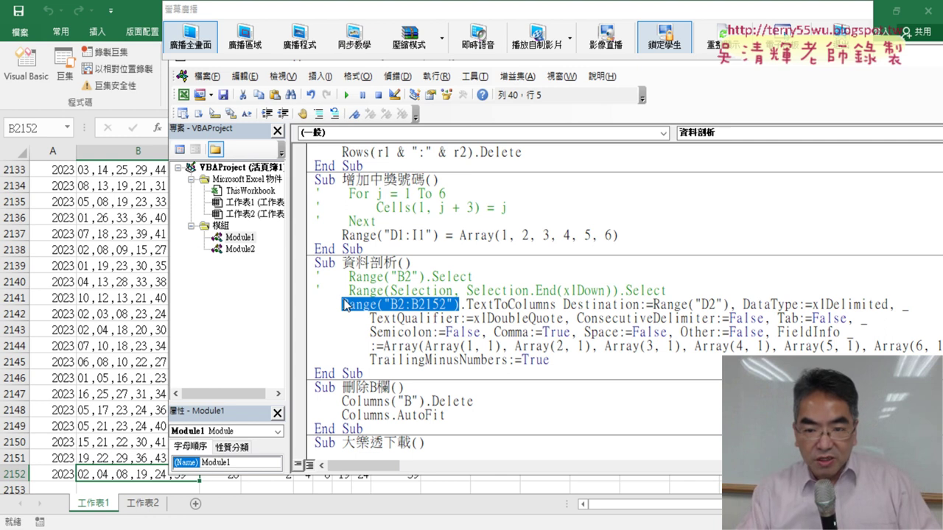
- Highlight the hardcoded end cell B2152, then go to the end of the commented-out lines
{"action": "left_click", "coordinate": [433, 305]}
{"action": "left_click_drag", "start_coordinate": [439, 304], "coordinate": [412, 304]}
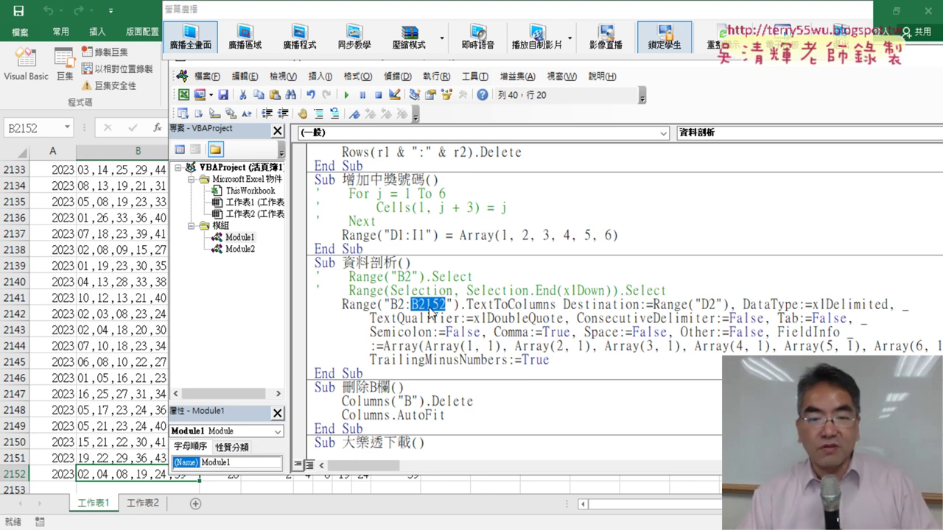
{"action": "left_click", "coordinate": [678, 294]}
- Insert r = Range("B1").End(xlDown).Row above TextToColumns, reusing the r1 line's expression
{"action": "key", "text": "Return"}
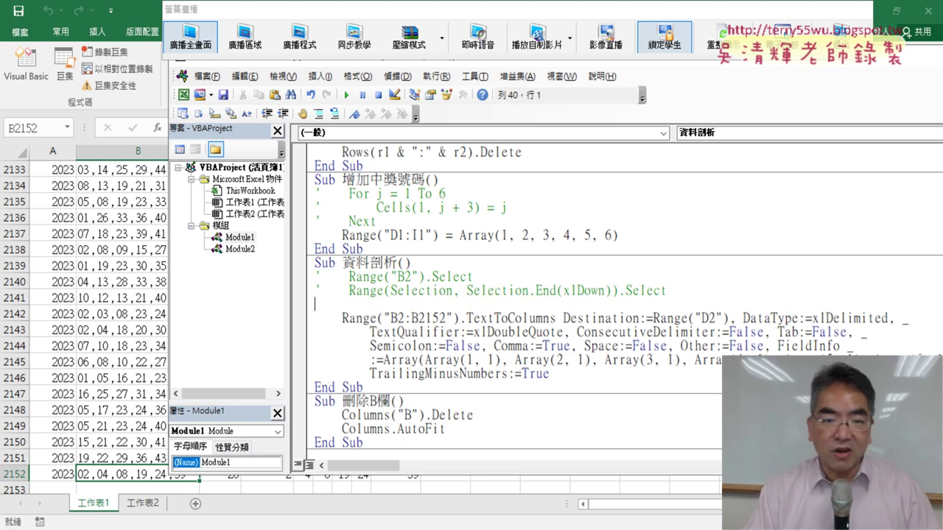
{"action": "type", "text": "r"}
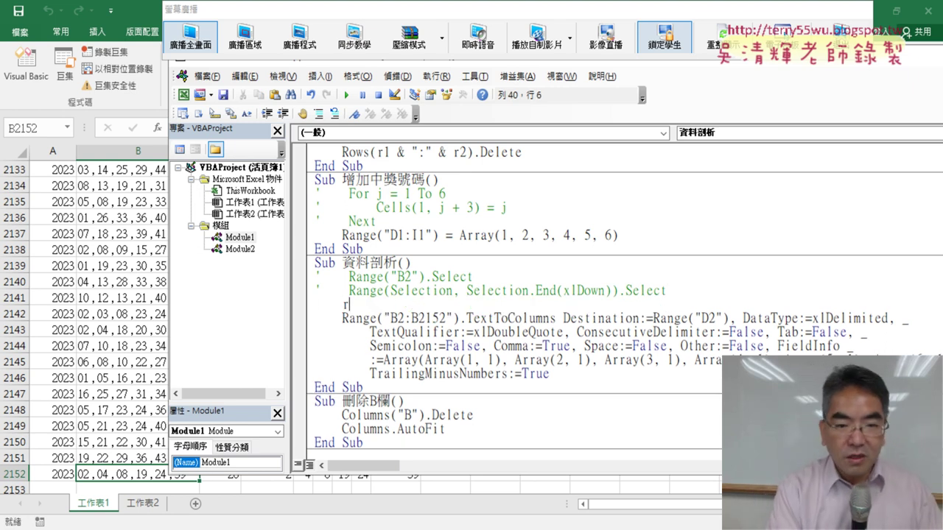
{"action": "type", "text": "="}
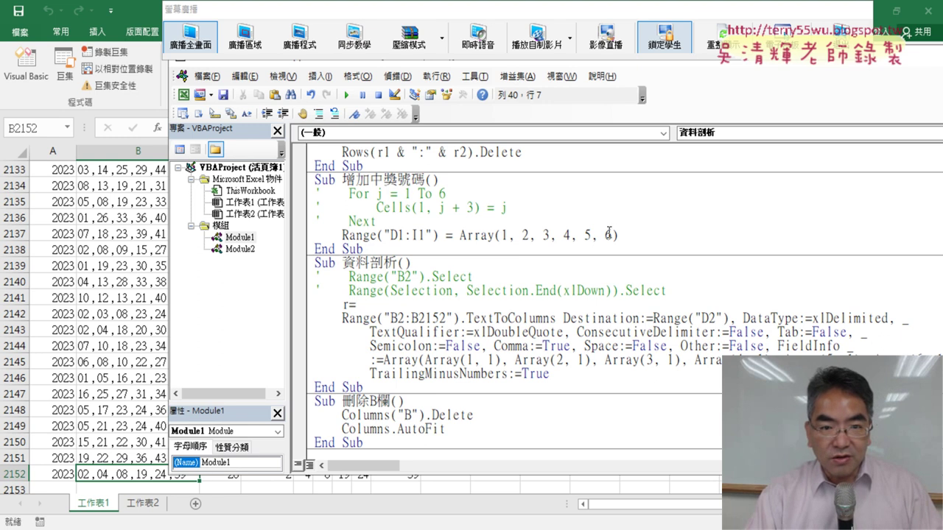
{"action": "scroll", "coordinate": [605, 231], "scroll_direction": "up", "scroll_amount": 1}
{"action": "left_click", "coordinate": [378, 166]}
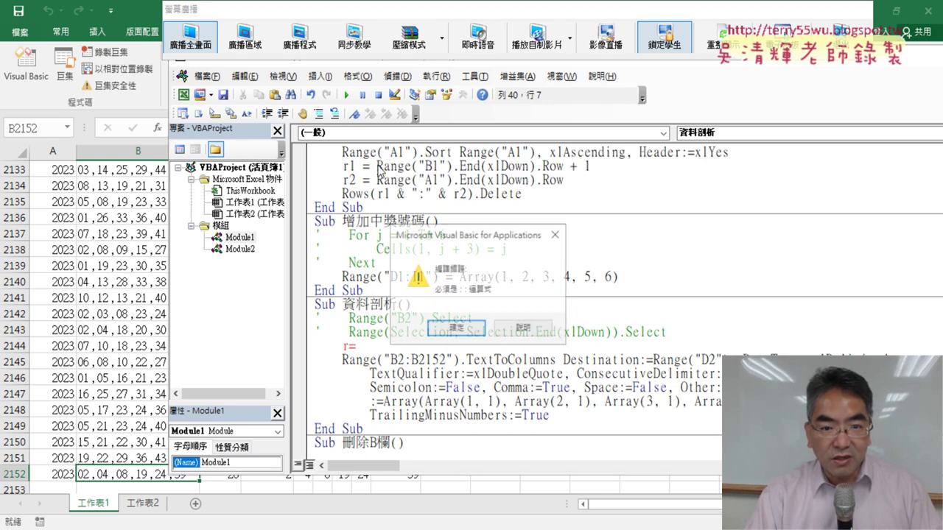
{"action": "key", "text": "Return"}
{"action": "left_click", "coordinate": [381, 166]}
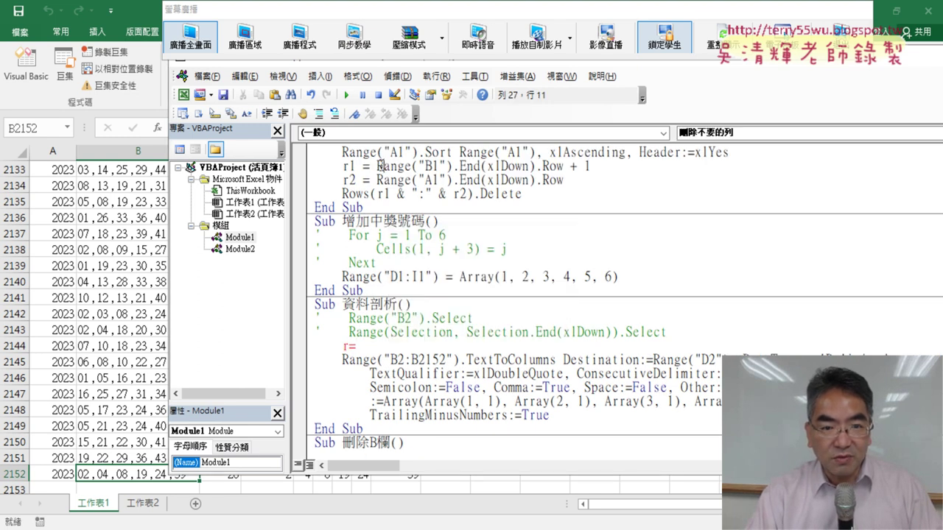
{"action": "left_click_drag", "start_coordinate": [378, 166], "coordinate": [568, 167]}
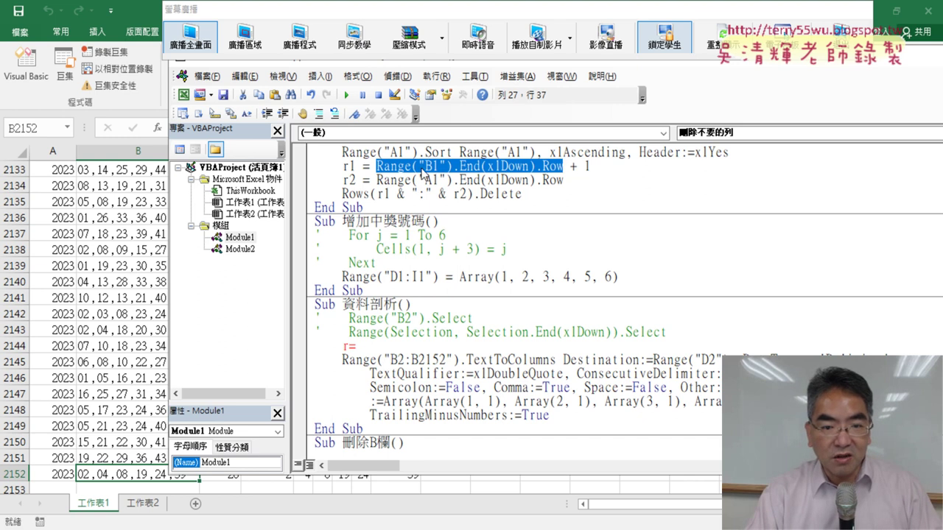
{"action": "left_click_drag", "start_coordinate": [422, 174], "coordinate": [396, 351]}
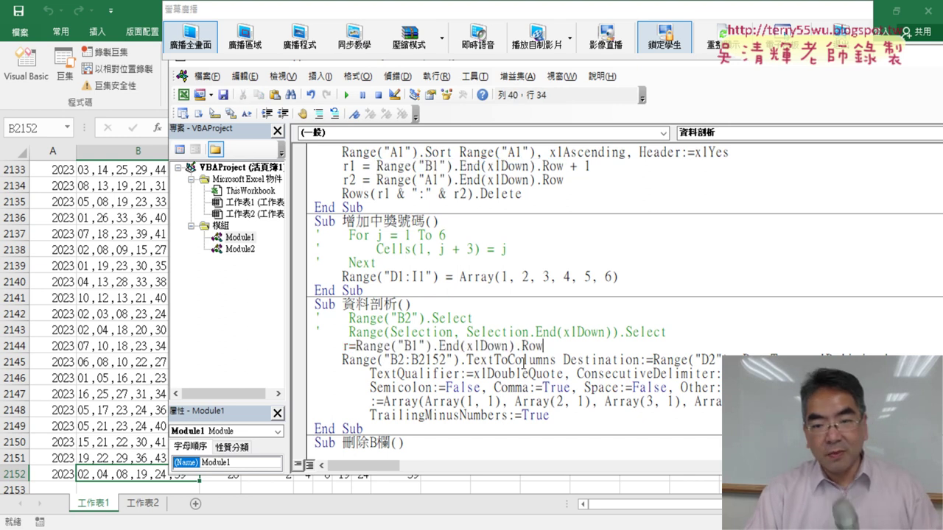
{"action": "left_click", "coordinate": [531, 374]}
- Select the variable r and the fixed row number 2152 in the range reference
{"action": "double_click", "coordinate": [346, 346]}
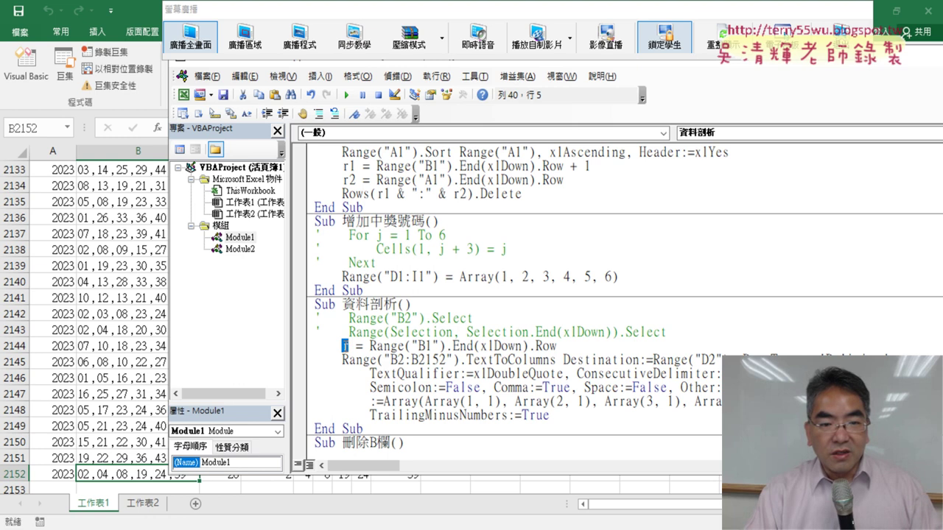
{"action": "scroll", "coordinate": [555, 319], "scroll_direction": "down", "scroll_amount": 1}
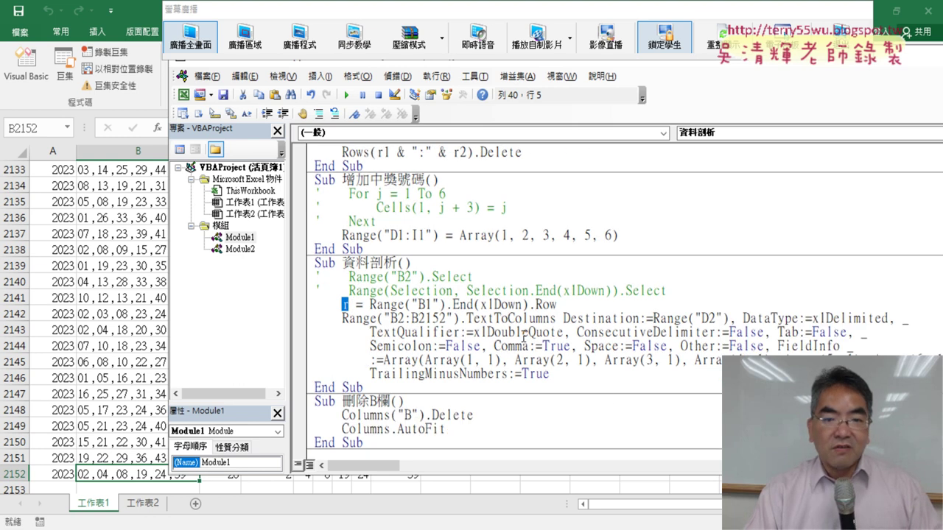
{"action": "left_click_drag", "start_coordinate": [446, 318], "coordinate": [432, 319]}
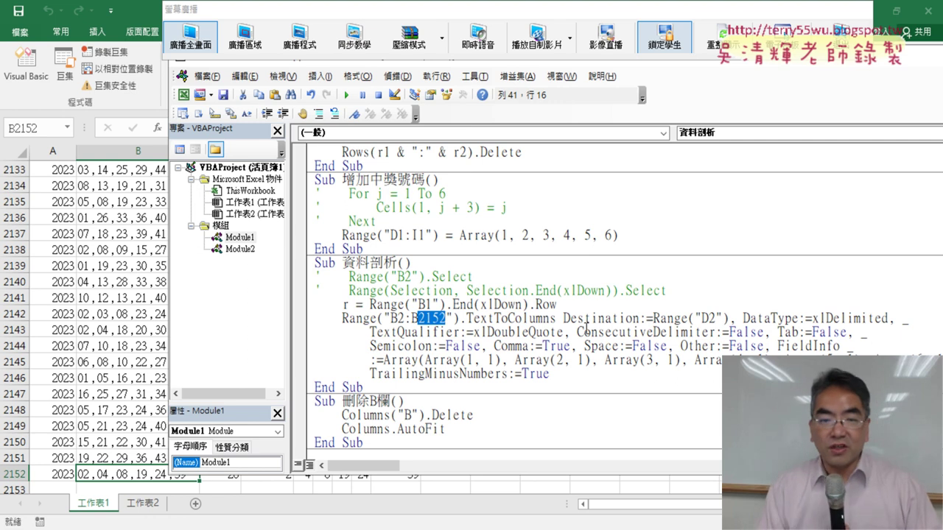
- Replace the fixed row 2152 so the range reads Range("B2:B" & r)
{"action": "key", "text": "Delete"}
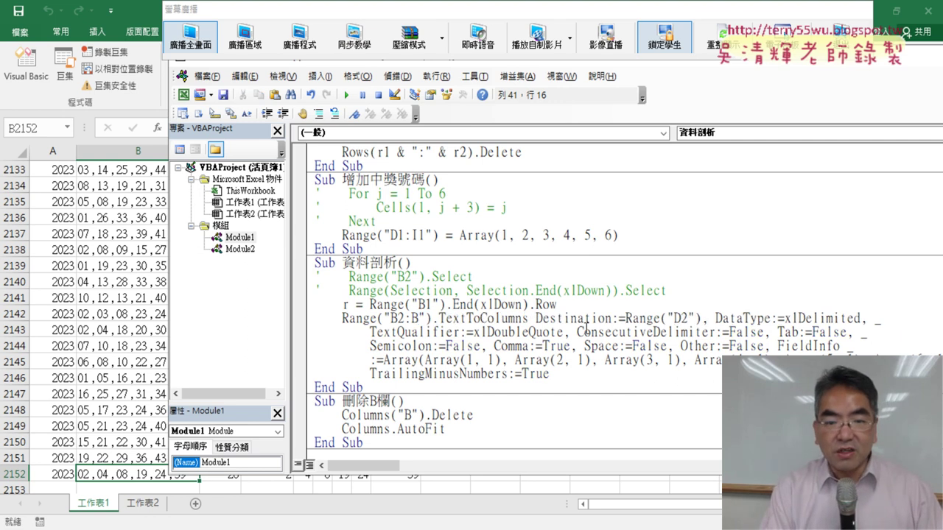
{"action": "type", "text": "\"&"}
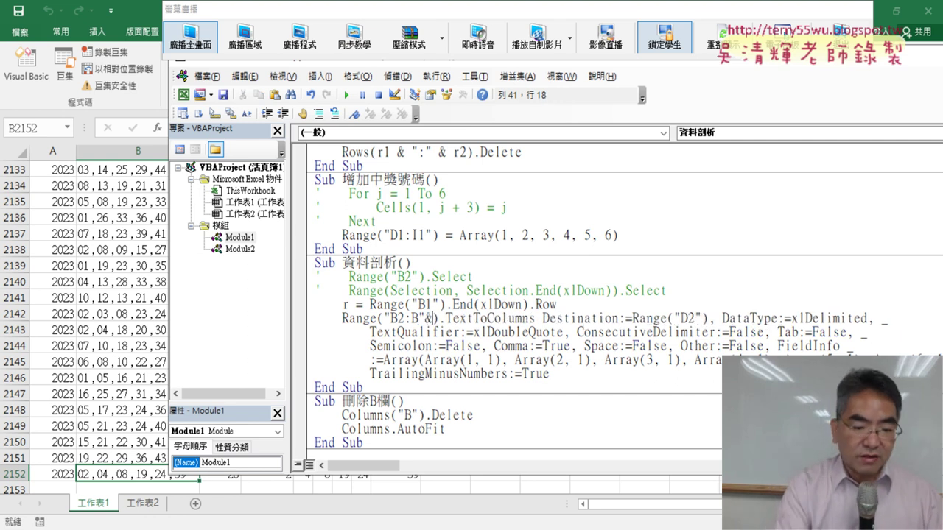
{"action": "left_click", "coordinate": [426, 318]}
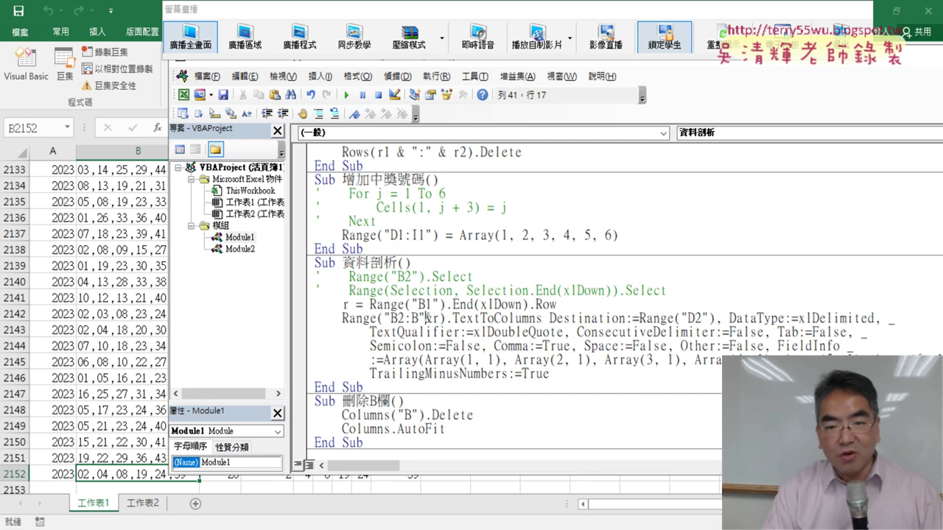
{"action": "key", "text": "Right"}
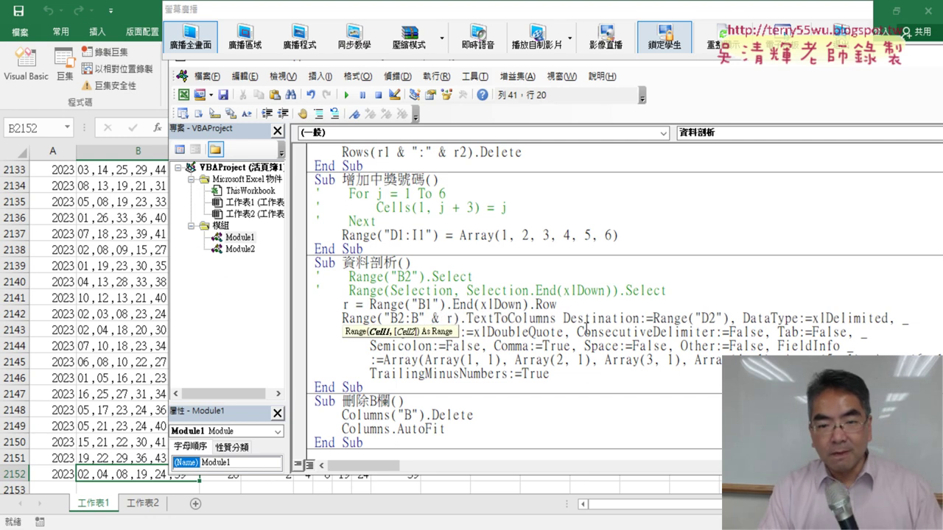
{"action": "key", "text": "Down"}
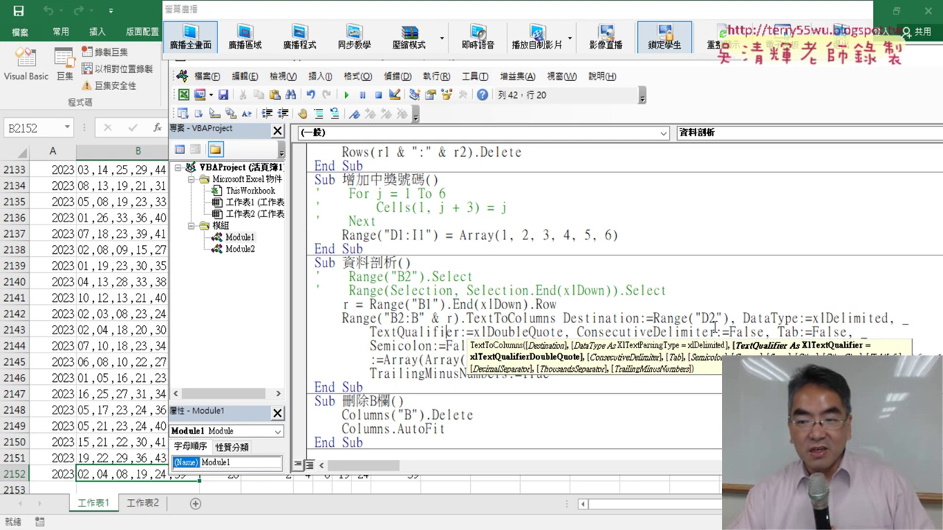
{"action": "left_click", "coordinate": [736, 302]}
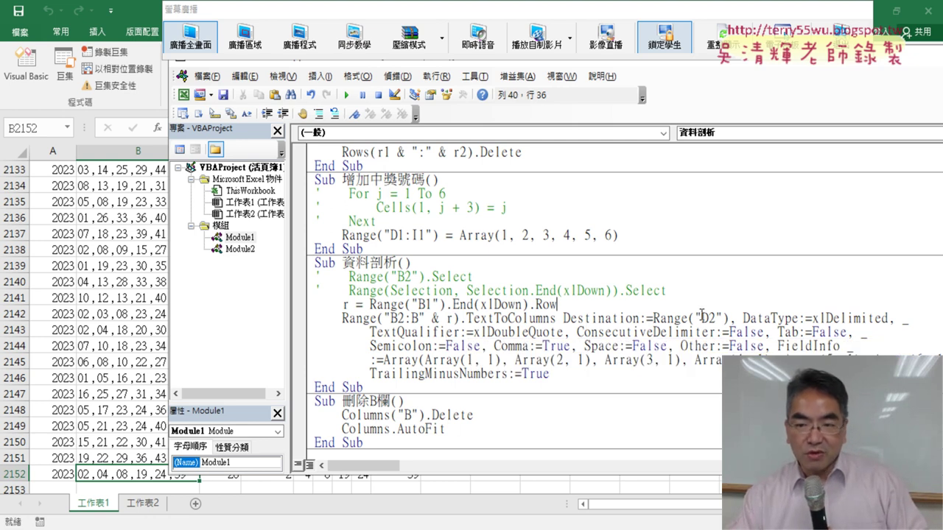
{"action": "left_click_drag", "start_coordinate": [730, 318], "coordinate": [666, 322]}
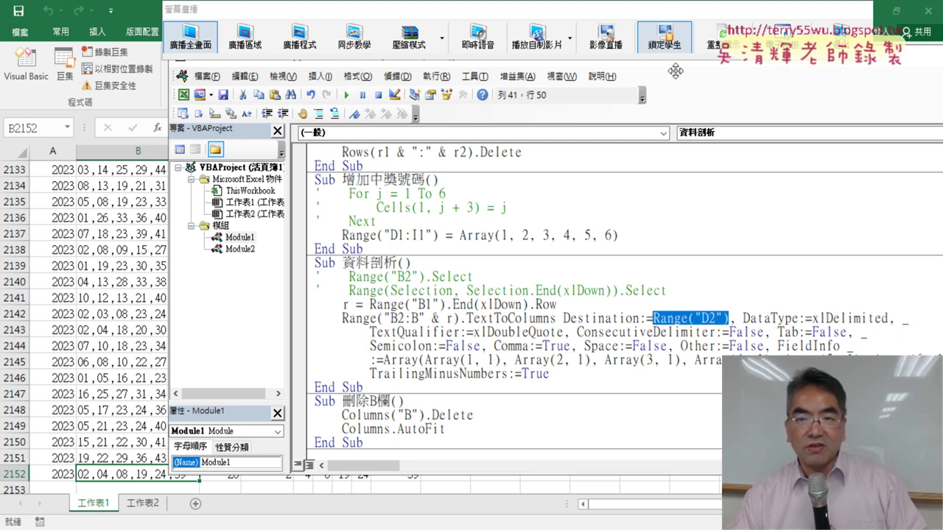
- Clear C2:I2152 on the worksheet, then undo to restore the numbers
{"action": "left_click", "coordinate": [109, 247]}
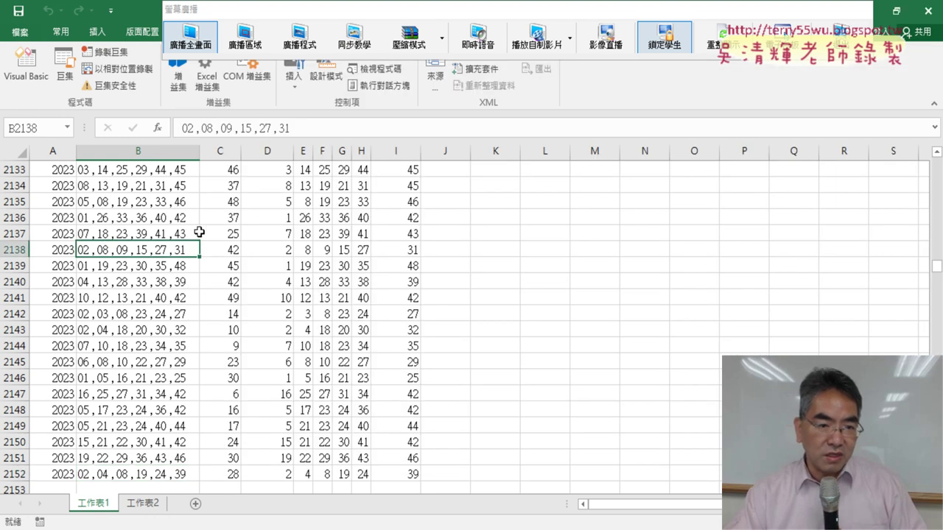
{"action": "scroll", "coordinate": [211, 227], "scroll_direction": "up", "scroll_amount": 7}
{"action": "left_click", "coordinate": [212, 221]}
{"action": "key", "text": "ctrl+Up"}
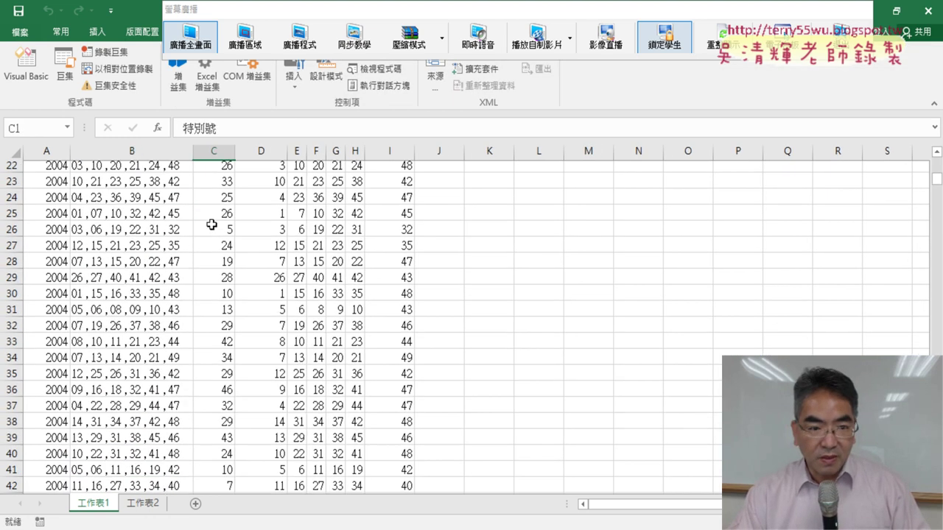
{"action": "left_click", "coordinate": [214, 186]}
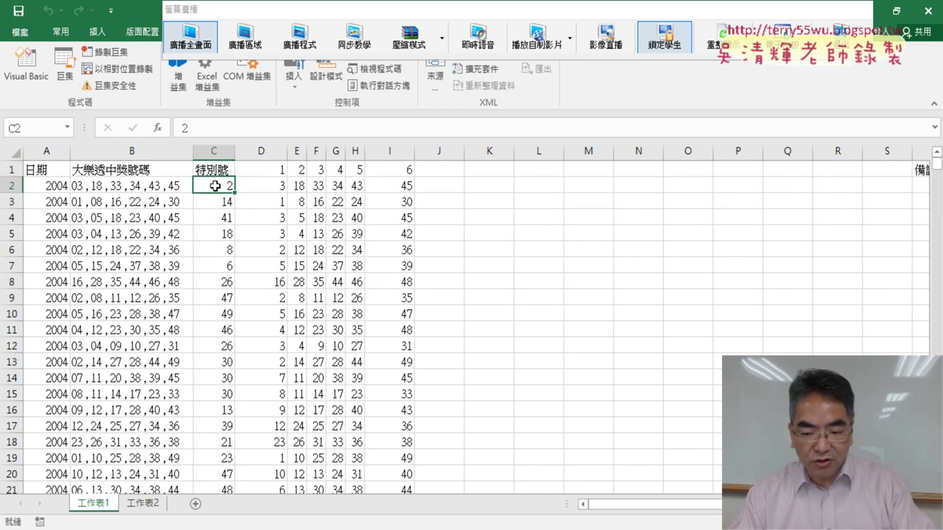
{"action": "key", "text": "ctrl+shift+Right"}
{"action": "key", "text": "ctrl+shift+Down"}
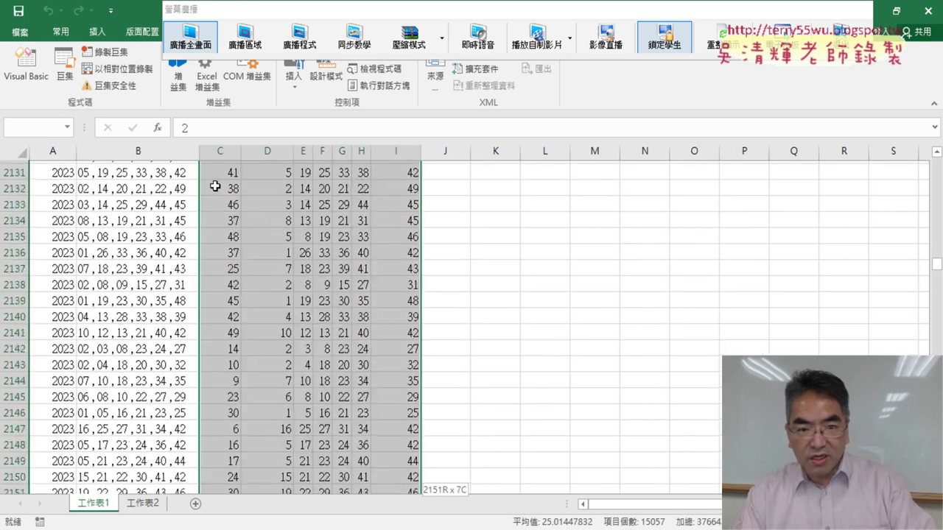
{"action": "key", "text": "Delete"}
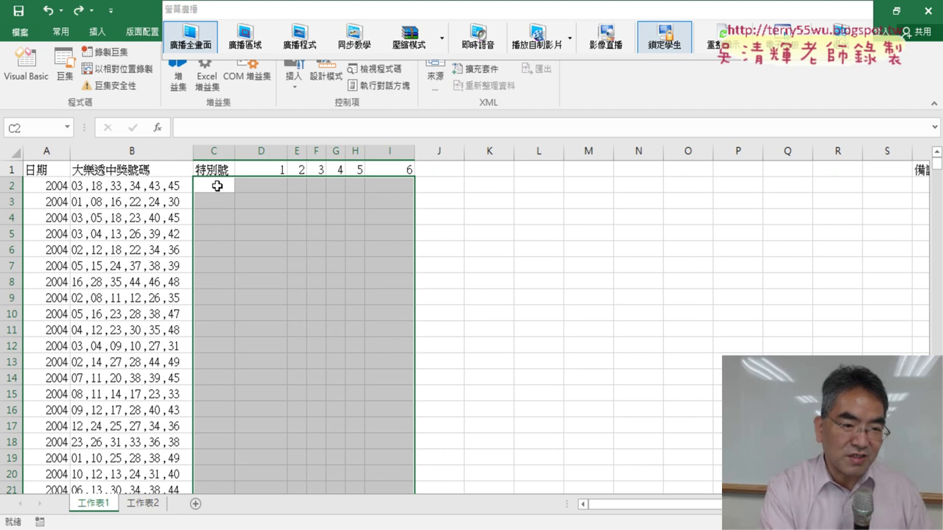
{"action": "key", "text": "ctrl+q"}
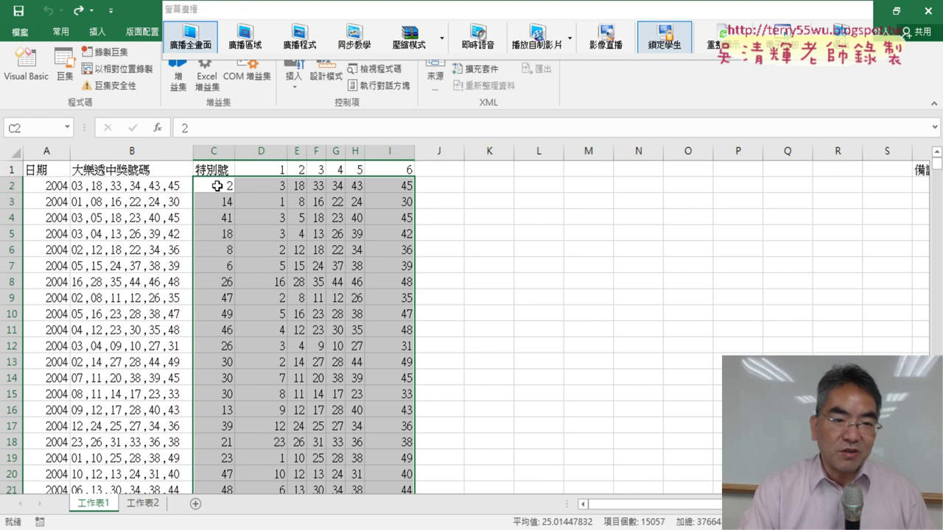
- Clear the split numbers in D2:I2152 and return to the VBA editor
{"action": "key", "text": "Right"}
{"action": "key", "text": "ctrl+shift+Right"}
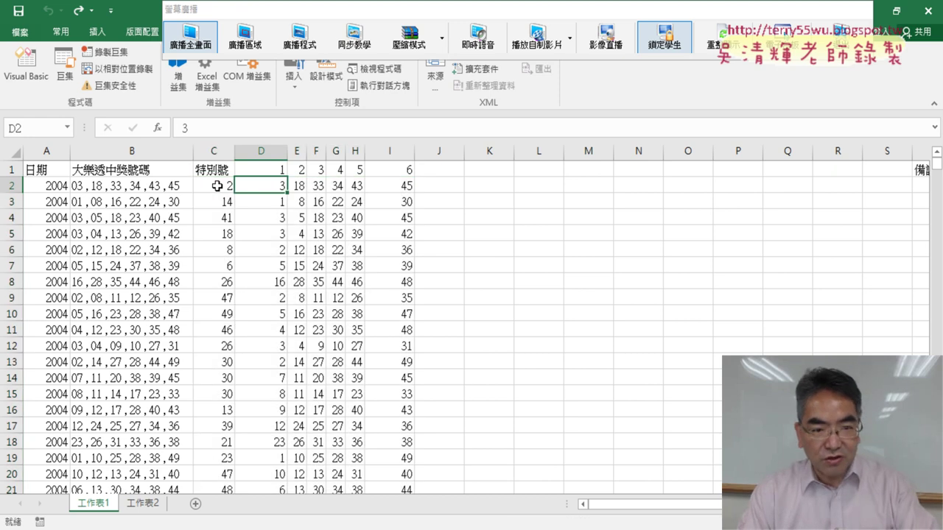
{"action": "key", "text": "ctrl+shift+Down"}
{"action": "key", "text": "Delete"}
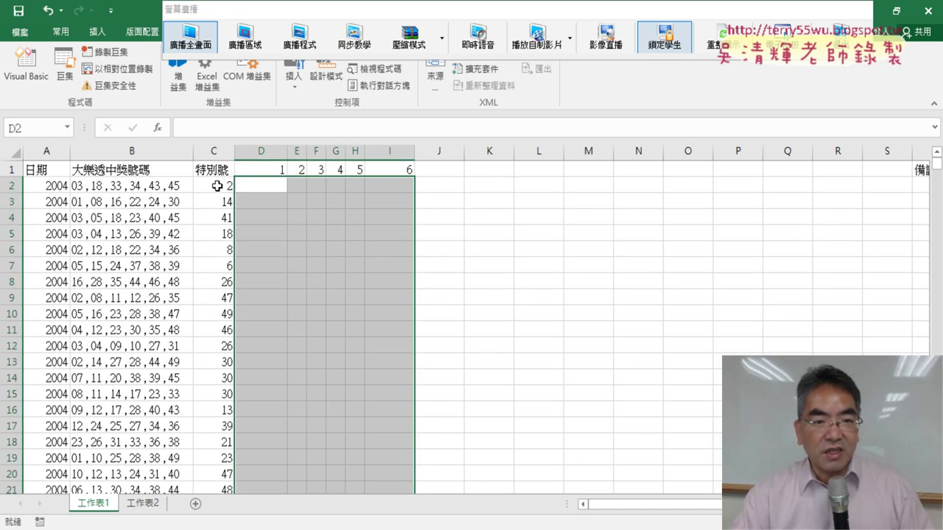
{"action": "left_click", "coordinate": [251, 185]}
{"action": "left_click", "coordinate": [25, 66]}
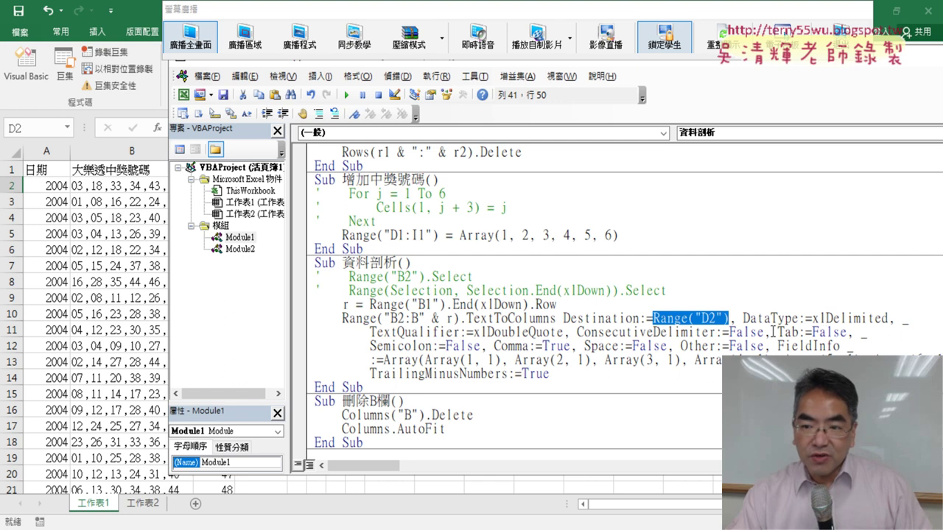
- Highlight the TextToColumns Tab, FieldInfo and Array(1, 1) arguments, then snap the editor right
{"action": "mouse_move", "coordinate": [772, 332]}
{"action": "left_mouse_down"}
{"action": "mouse_move", "coordinate": [833, 332]}
{"action": "mouse_move", "coordinate": [488, 346]}
{"action": "left_mouse_up"}
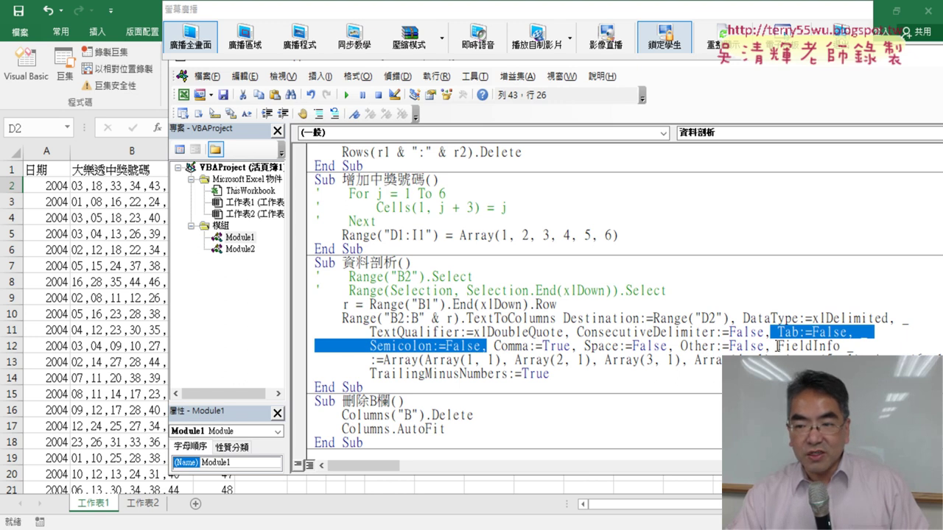
{"action": "mouse_move", "coordinate": [777, 346]}
{"action": "left_mouse_down"}
{"action": "mouse_move", "coordinate": [834, 346]}
{"action": "mouse_move", "coordinate": [825, 347]}
{"action": "left_mouse_up"}
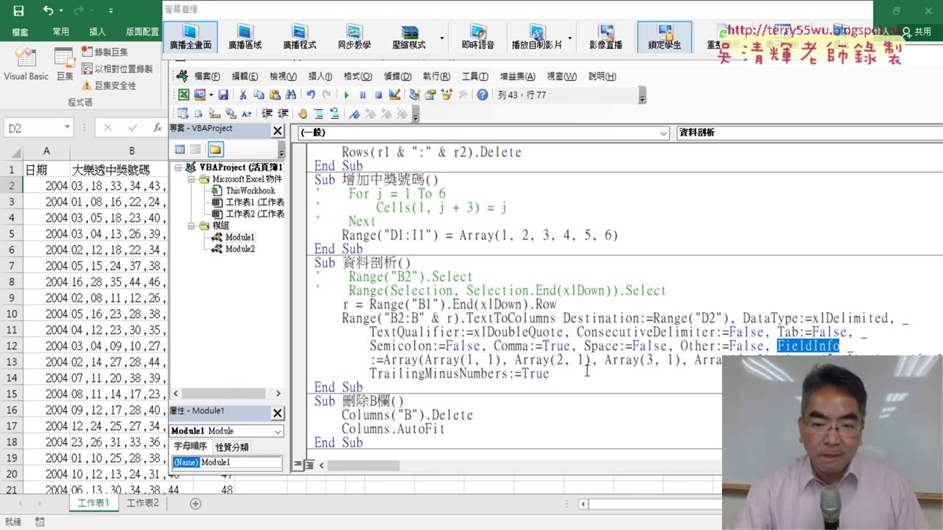
{"action": "left_click_drag", "start_coordinate": [425, 360], "coordinate": [498, 359]}
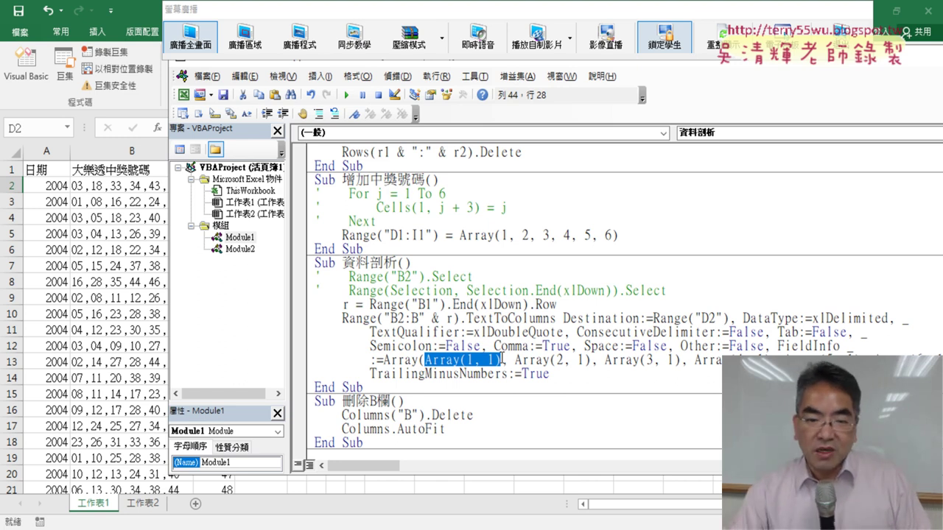
{"action": "left_click", "coordinate": [475, 360]}
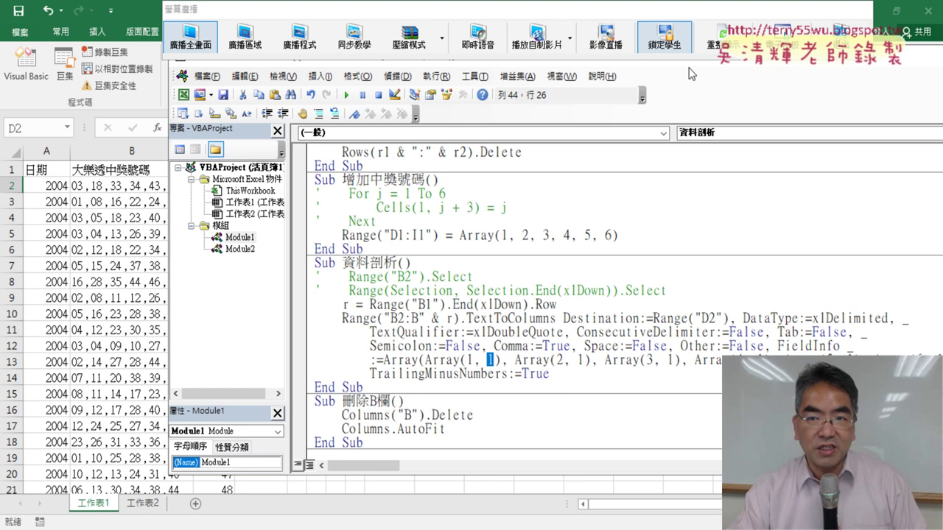
{"action": "key", "text": "super+Right"}
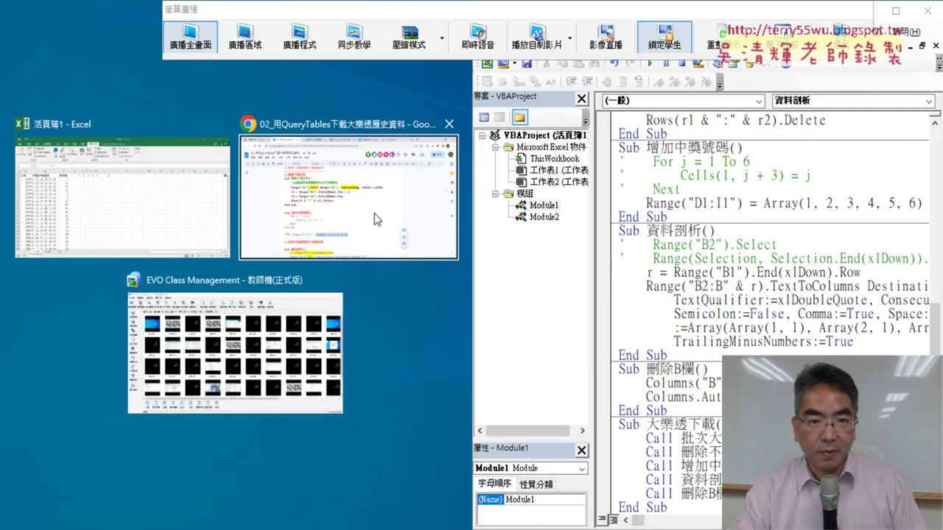
- Put Excel on the left and step through 資料剖析 with F8, inspecting Range("B2:B" & r)
{"action": "left_click", "coordinate": [189, 219]}
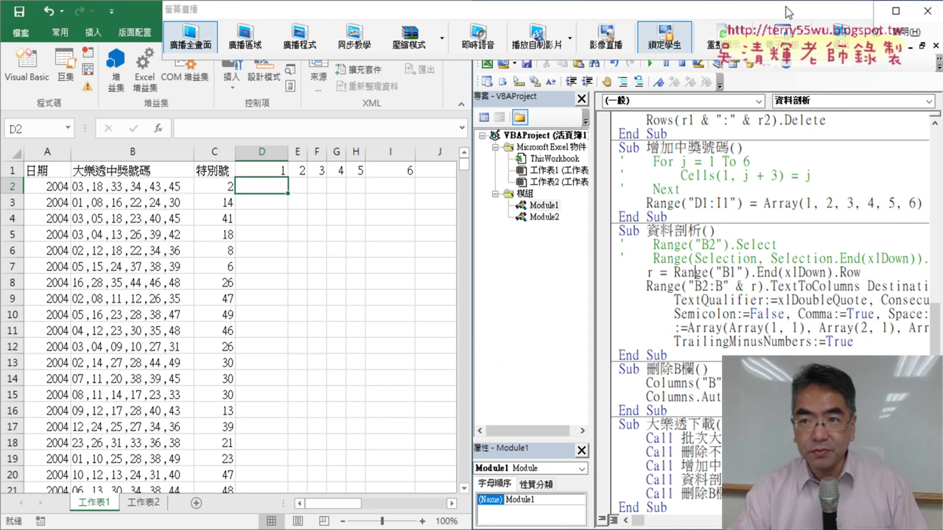
{"action": "left_click_drag", "start_coordinate": [798, 12], "coordinate": [664, 12]}
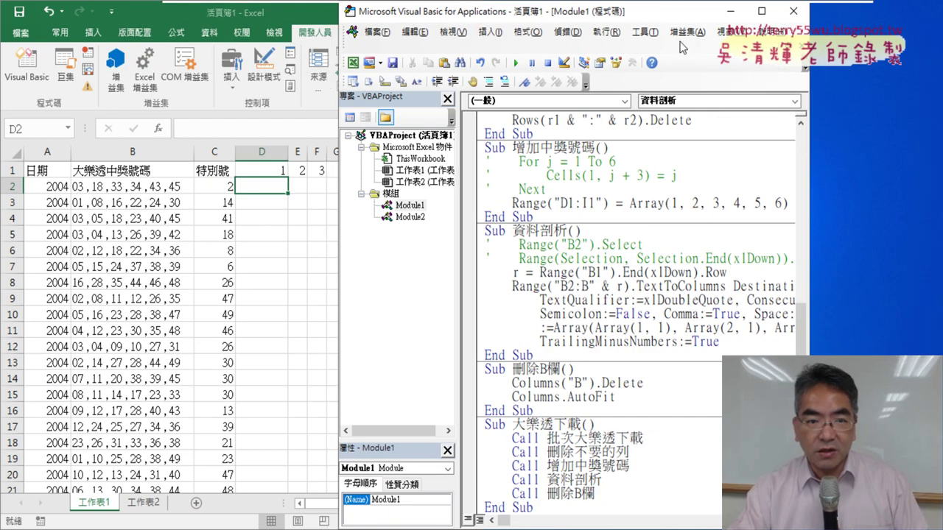
{"action": "key", "text": "F8"}
{"action": "key", "text": "F8"}
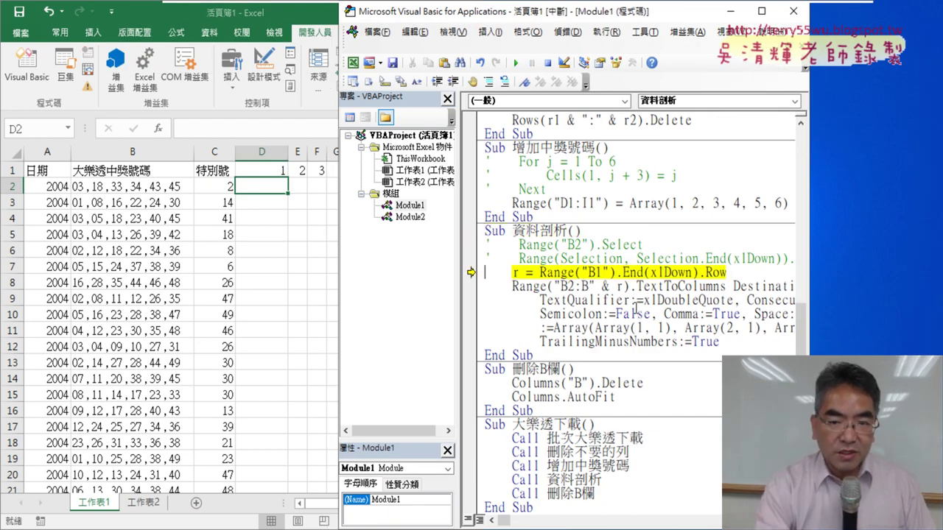
{"action": "key", "text": "F8"}
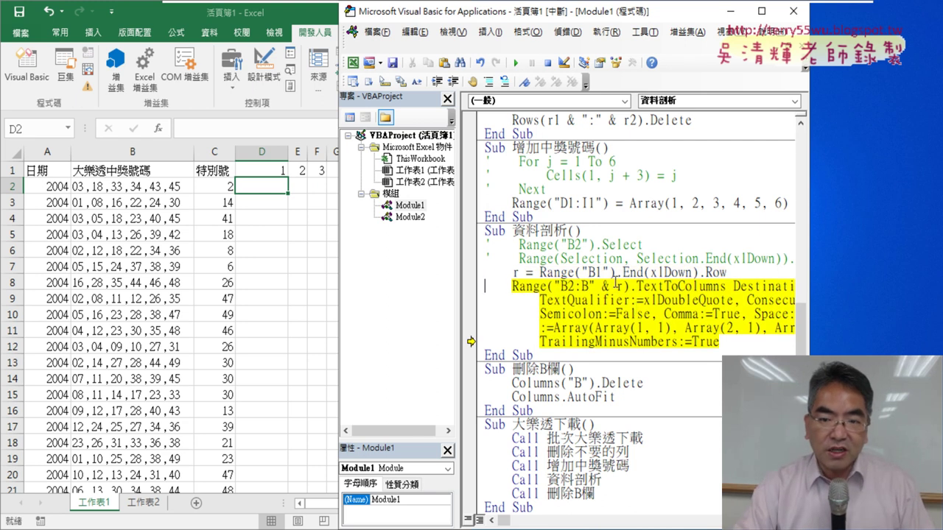
{"action": "mouse_move", "coordinate": [623, 287]}
{"action": "left_click_drag", "start_coordinate": [512, 286], "coordinate": [614, 287]}
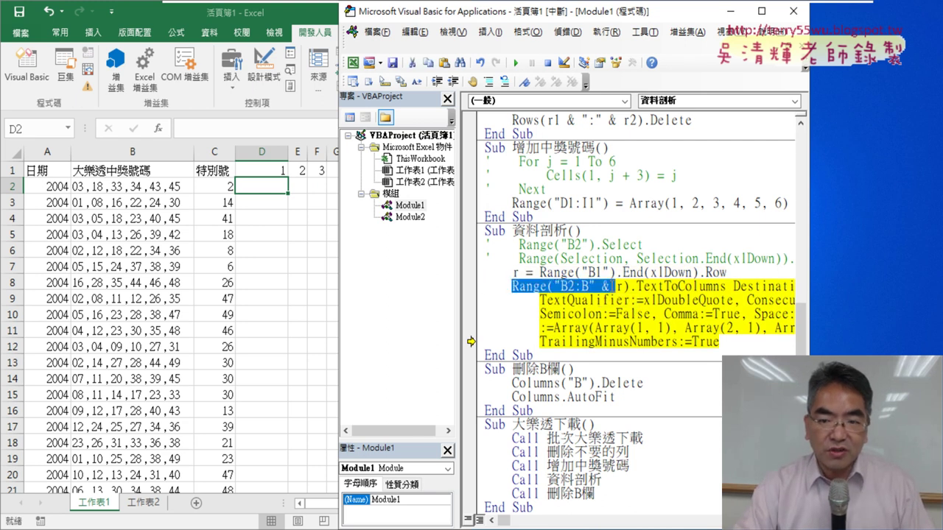
{"action": "key", "text": "F8"}
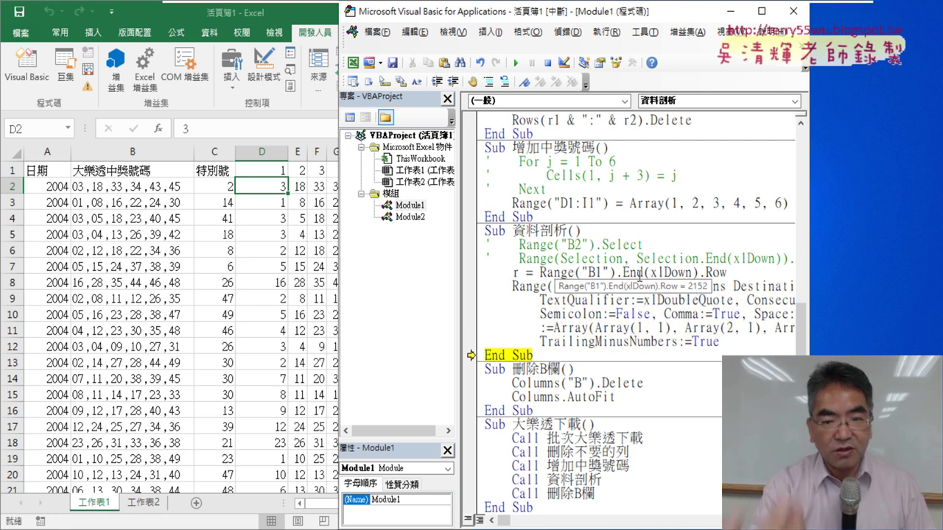
{"action": "key", "text": "F8"}
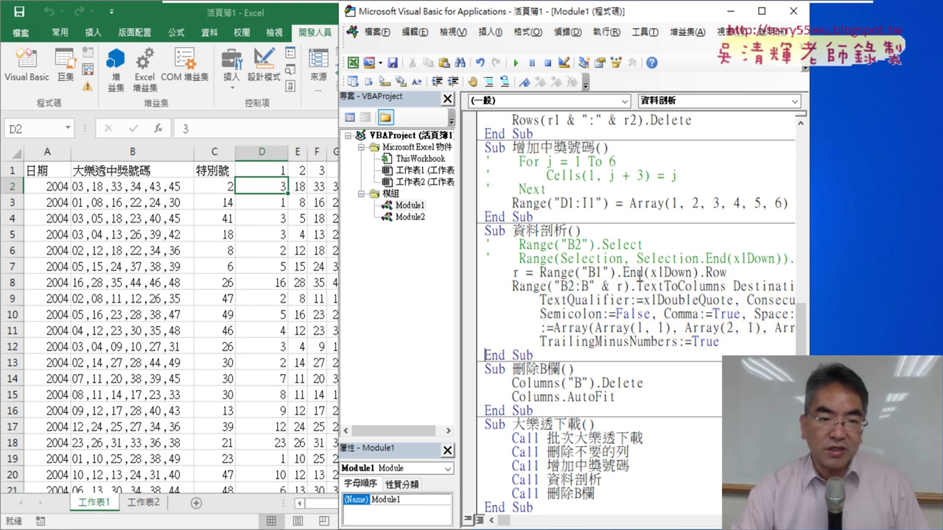
- Step through 刪除B欄 with F8 to delete column B and autofit, then maximize the editor
{"action": "left_click", "coordinate": [635, 398]}
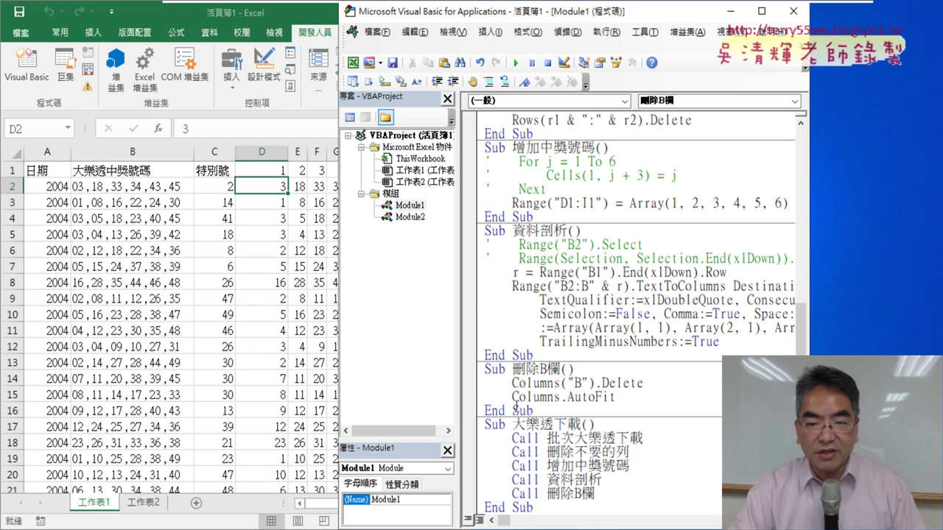
{"action": "left_click_drag", "start_coordinate": [512, 369], "coordinate": [562, 368]}
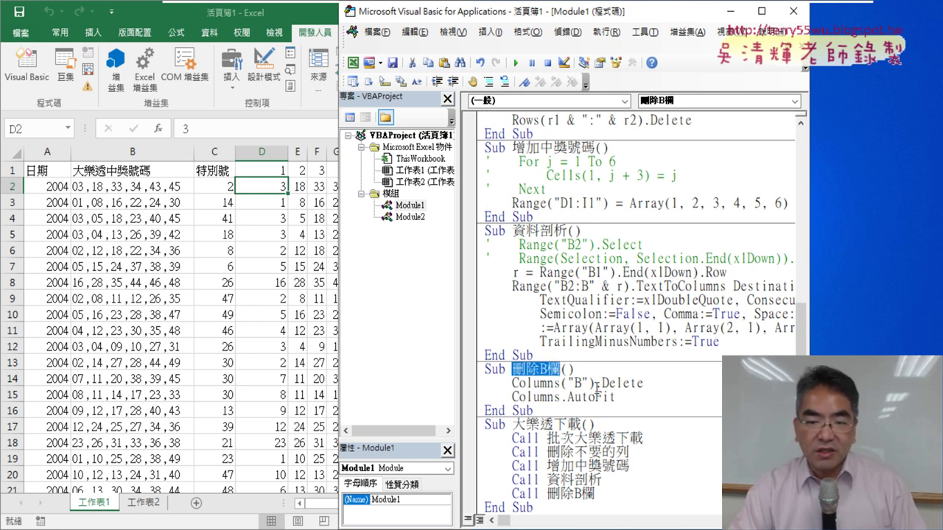
{"action": "left_click_drag", "start_coordinate": [643, 383], "coordinate": [512, 383]}
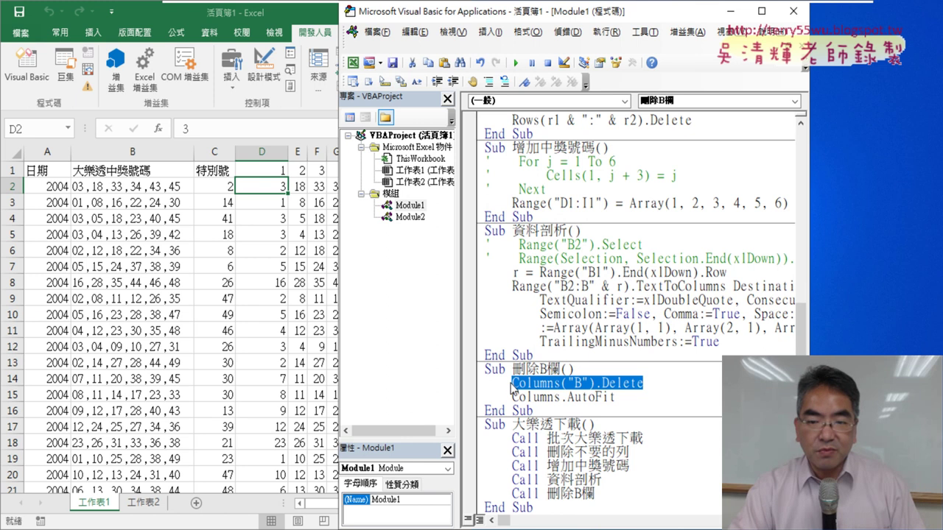
{"action": "left_click", "coordinate": [580, 398]}
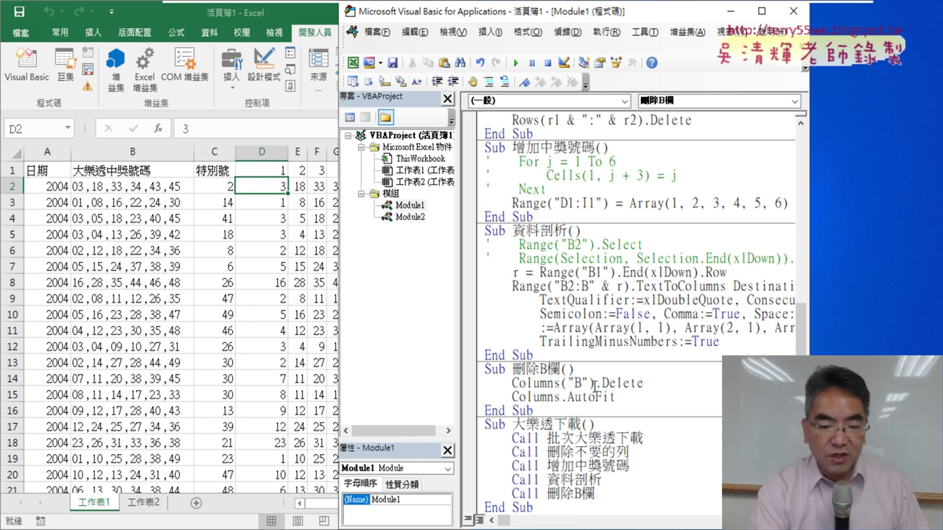
{"action": "key", "text": "F8"}
{"action": "key", "text": "F8"}
{"action": "key", "text": "F8"}
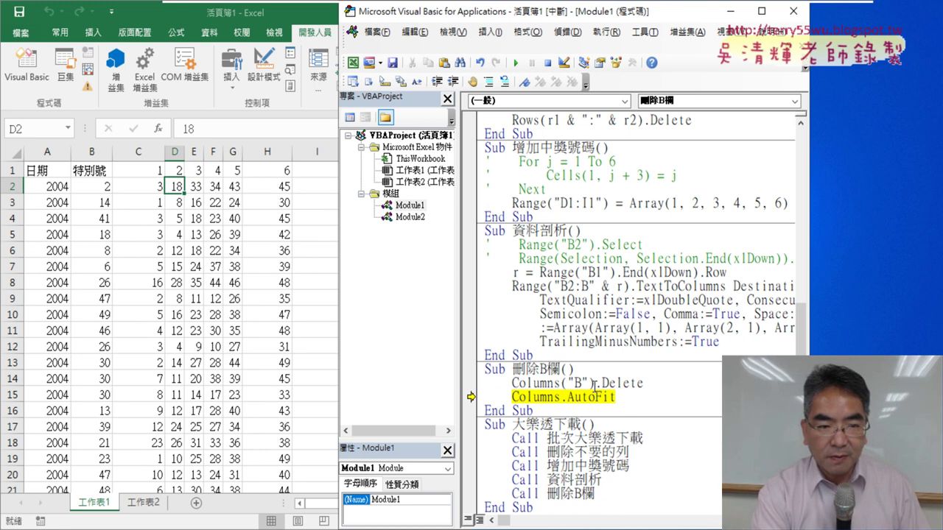
{"action": "key", "text": "F8"}
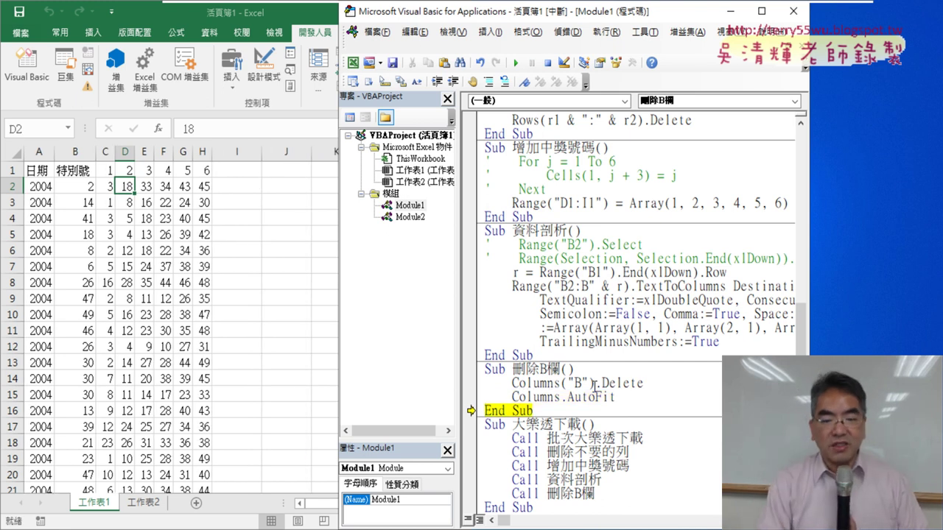
{"action": "key", "text": "F8"}
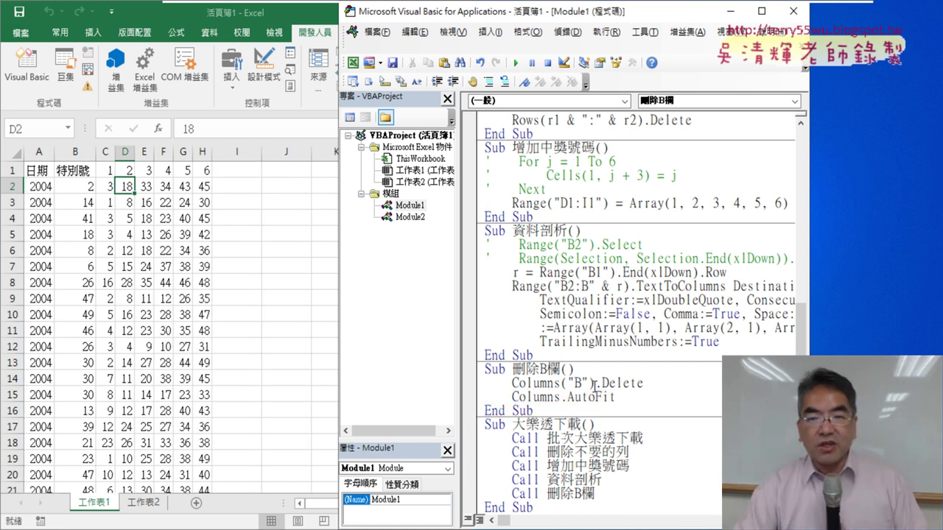
{"action": "left_click", "coordinate": [762, 11]}
- Review the 批次大樂透下載, 刪除不要的列 and 增加中獎號碼 procedure names in the module
{"action": "scroll", "coordinate": [385, 307], "scroll_direction": "up", "scroll_amount": 3}
{"action": "scroll", "coordinate": [386, 306], "scroll_direction": "up", "scroll_amount": 1}
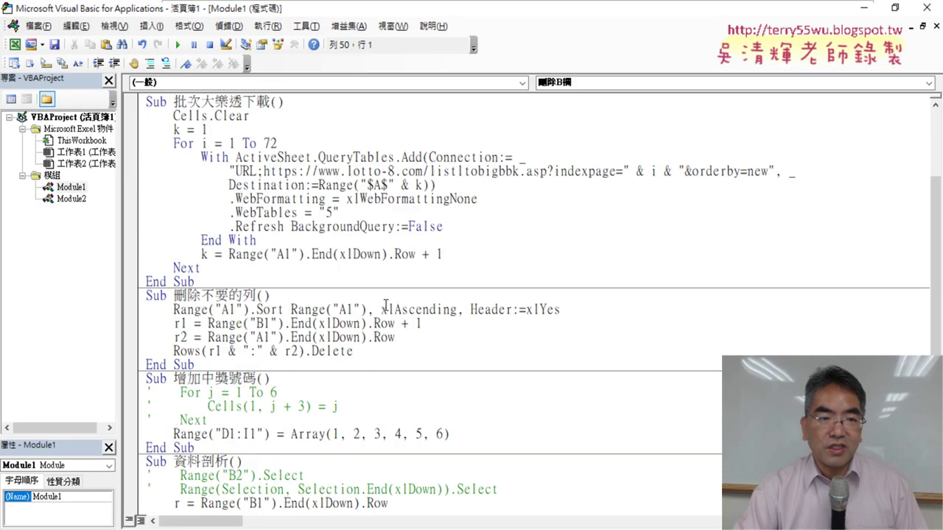
{"action": "scroll", "coordinate": [385, 305], "scroll_direction": "up", "scroll_amount": 3}
{"action": "left_click_drag", "start_coordinate": [174, 144], "coordinate": [258, 145]}
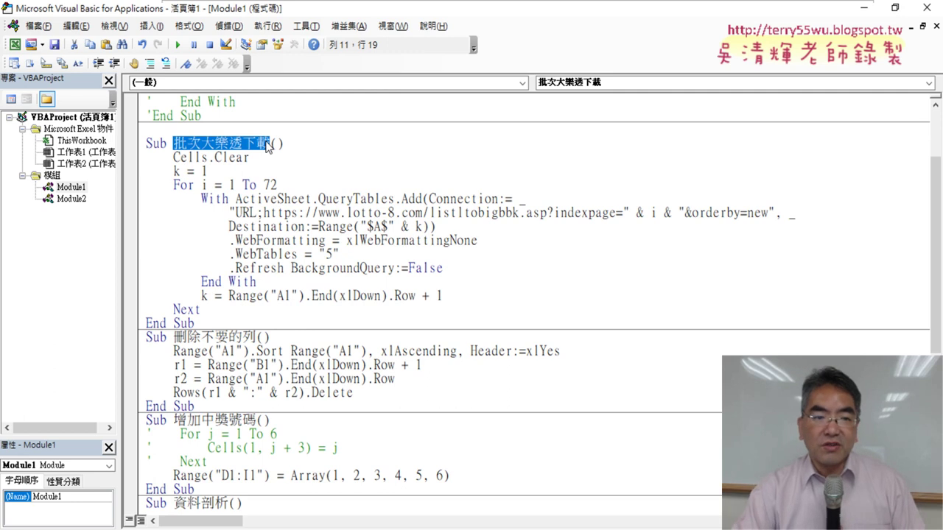
{"action": "scroll", "coordinate": [267, 146], "scroll_direction": "down", "scroll_amount": 1}
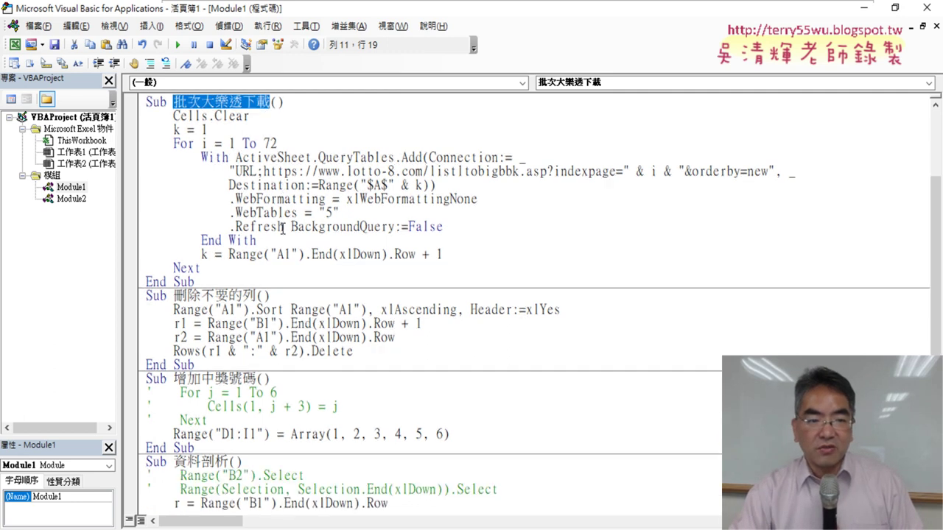
{"action": "scroll", "coordinate": [178, 257], "scroll_direction": "down", "scroll_amount": 1}
{"action": "left_click_drag", "start_coordinate": [174, 254], "coordinate": [253, 258]}
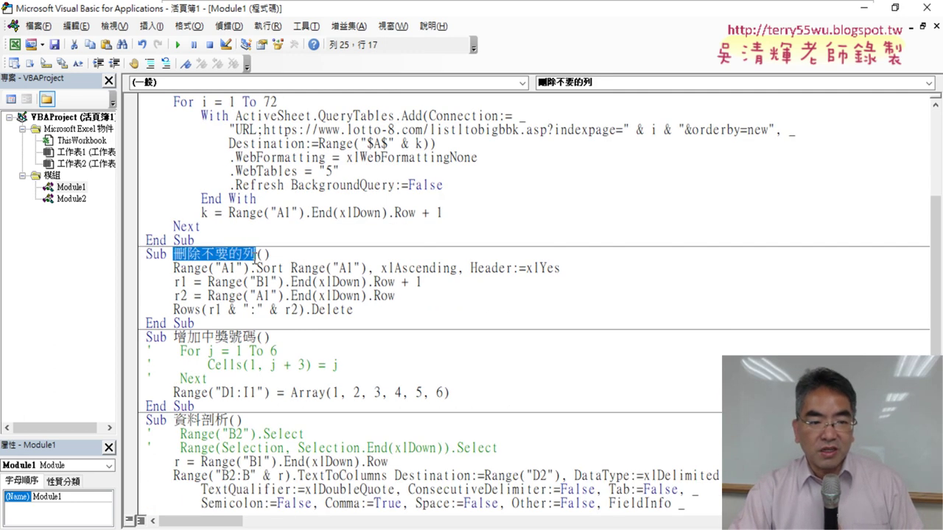
{"action": "scroll", "coordinate": [254, 257], "scroll_direction": "down", "scroll_amount": 2}
{"action": "left_click_drag", "start_coordinate": [174, 254], "coordinate": [244, 255]}
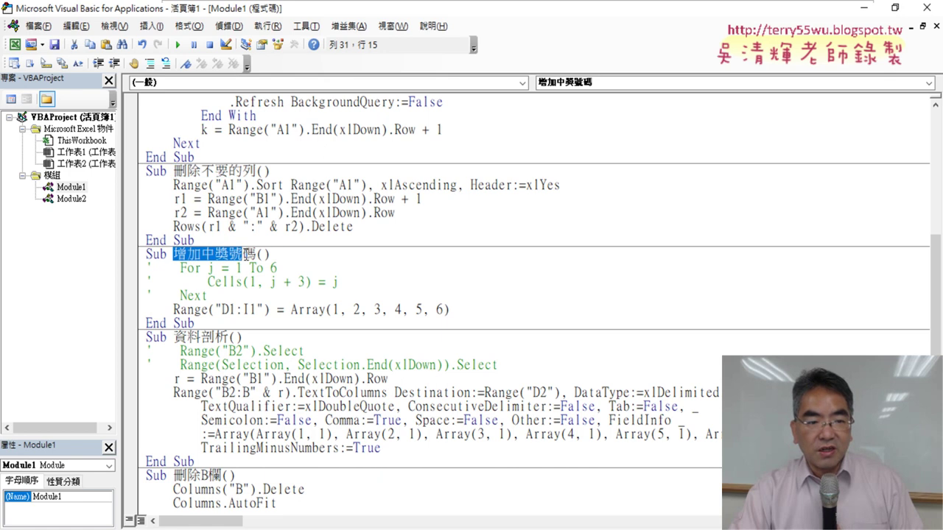
- Review the 刪除B欄 procedure and the five Call lines inside 大樂透下載
{"action": "left_click", "coordinate": [197, 331]}
{"action": "scroll", "coordinate": [197, 331], "scroll_direction": "down", "scroll_amount": 1}
{"action": "scroll", "coordinate": [198, 331], "scroll_direction": "down", "scroll_amount": 3}
{"action": "left_click", "coordinate": [193, 326]}
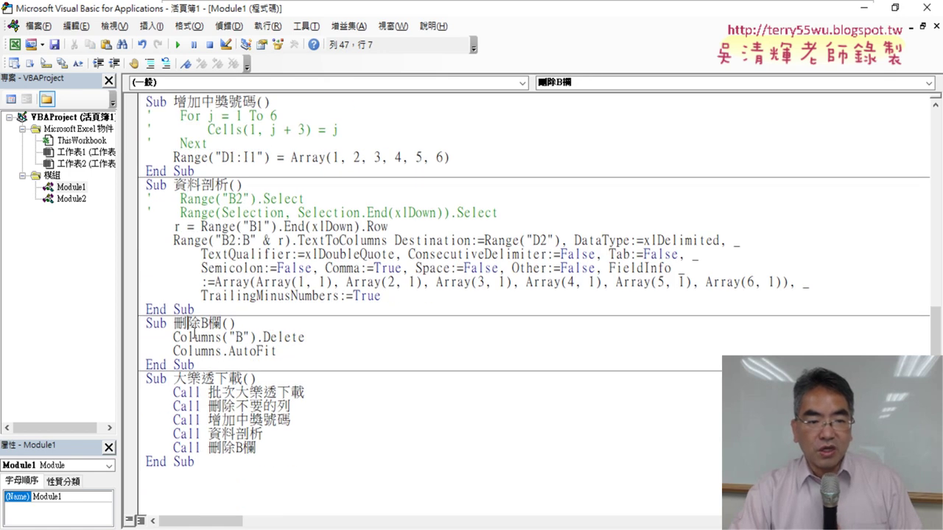
{"action": "left_click_drag", "start_coordinate": [261, 448], "coordinate": [136, 393]}
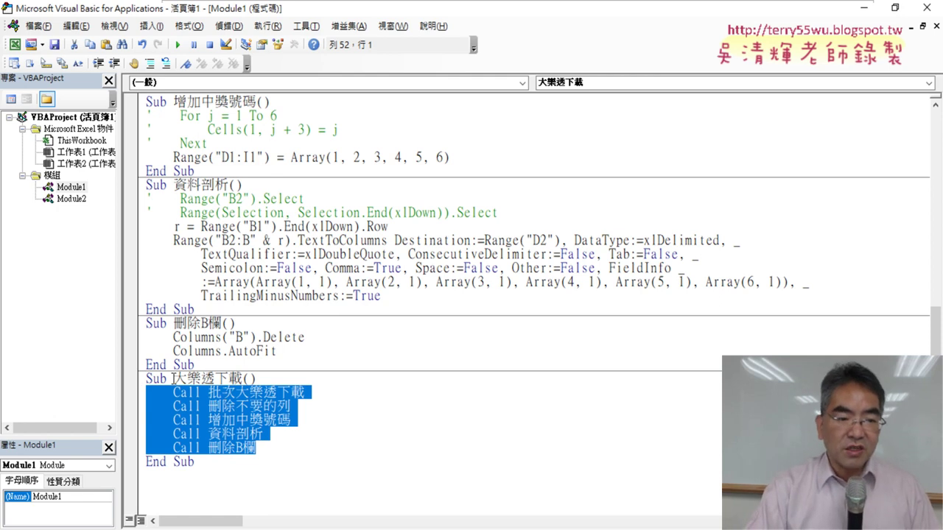
{"action": "left_click_drag", "start_coordinate": [174, 378], "coordinate": [230, 378]}
- Delete the old commented-out 大樂透下載 procedure block
{"action": "scroll", "coordinate": [297, 197], "scroll_direction": "up", "scroll_amount": 6}
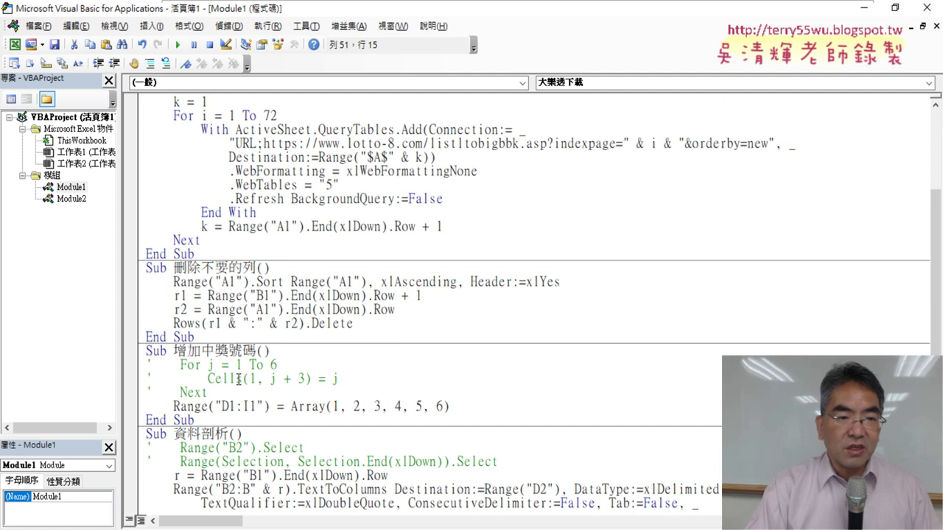
{"action": "scroll", "coordinate": [297, 197], "scroll_direction": "up", "scroll_amount": 4}
{"action": "left_click_drag", "start_coordinate": [223, 216], "coordinate": [147, 102]}
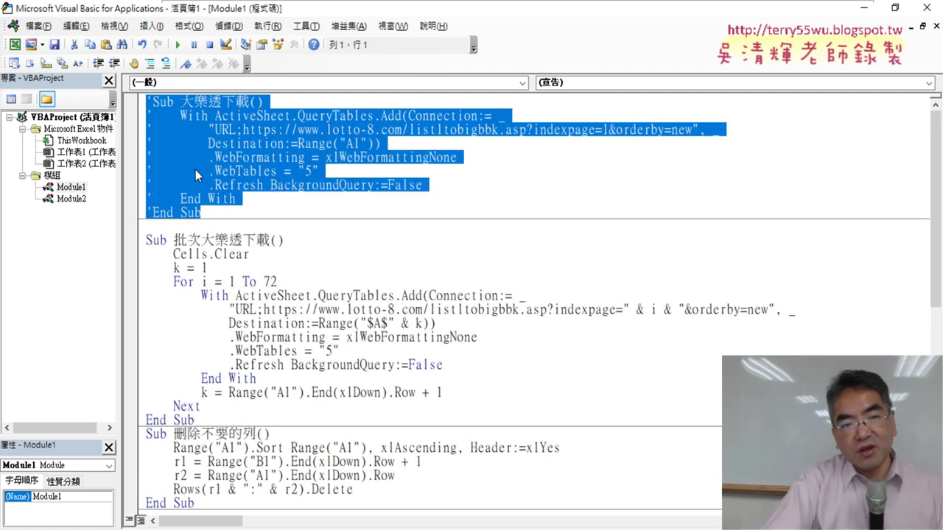
{"action": "key", "text": "Delete"}
- Check the 批次大樂透下載 call, then bring the Excel worksheet back to full screen
{"action": "scroll", "coordinate": [253, 214], "scroll_direction": "down", "scroll_amount": 7}
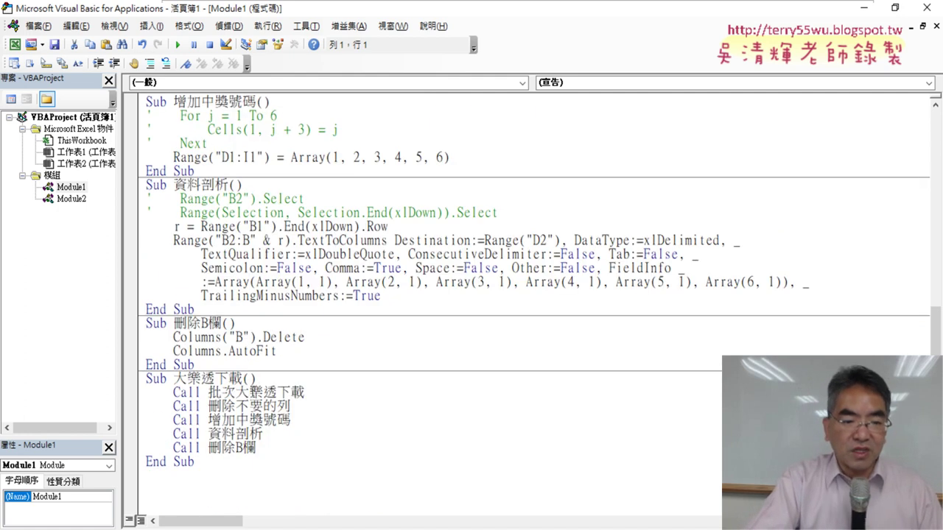
{"action": "left_click", "coordinate": [203, 392]}
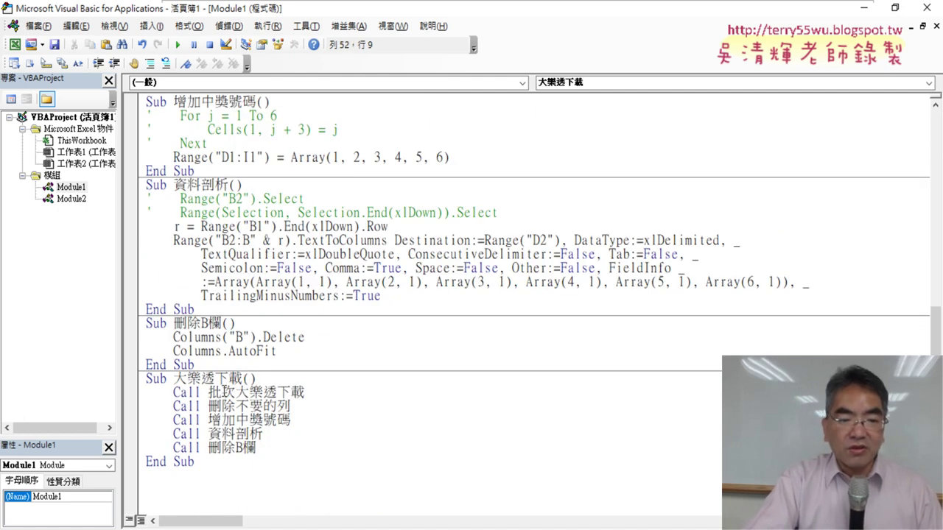
{"action": "left_click_drag", "start_coordinate": [304, 392], "coordinate": [200, 392]}
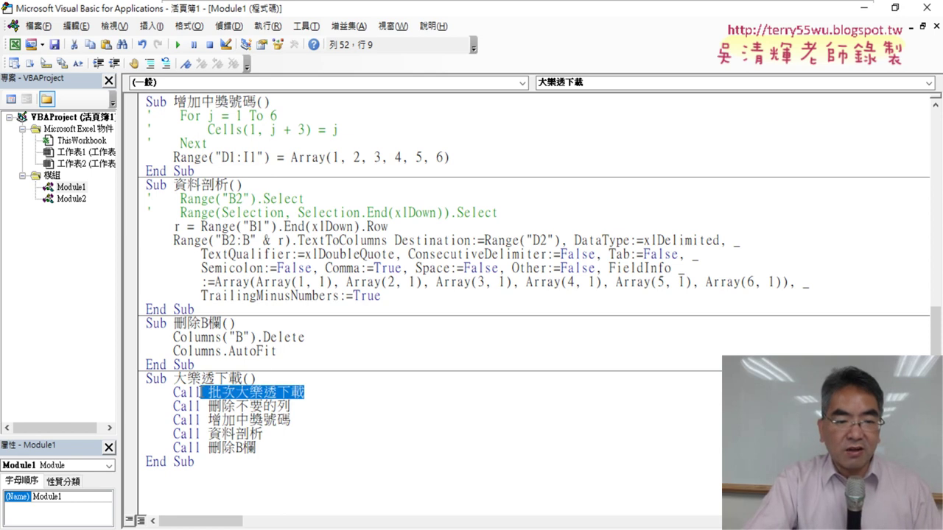
{"action": "left_click_drag", "start_coordinate": [337, 10], "coordinate": [552, 51]}
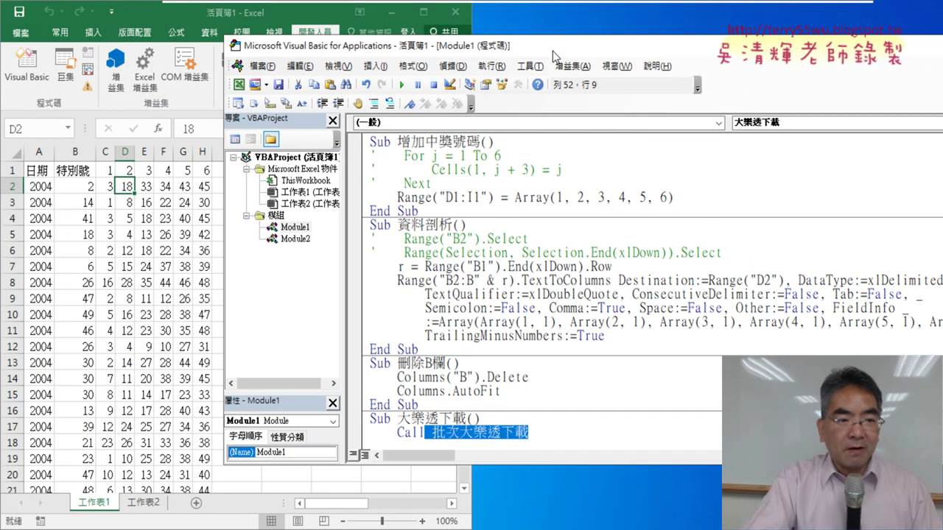
{"action": "double_click", "coordinate": [133, 21]}
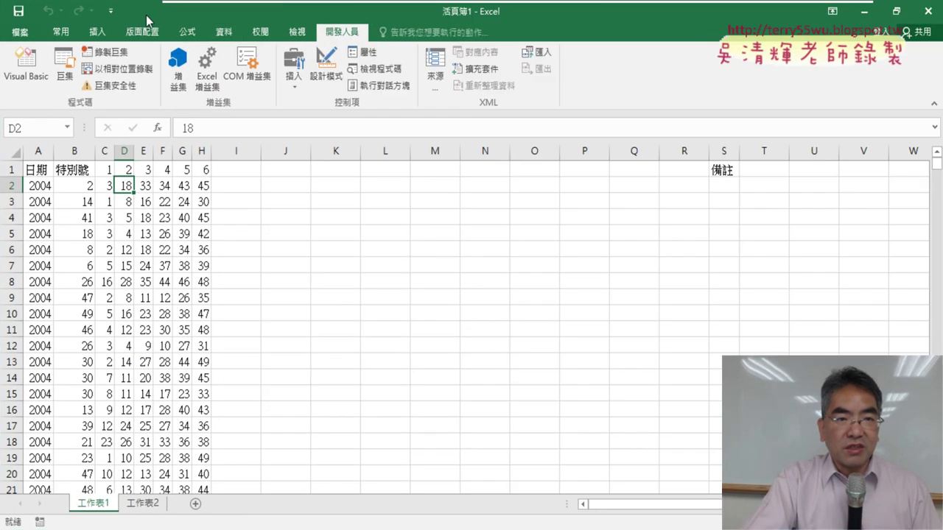
- Set breakpoints on the five Call lines in 大樂透下載 and run it to the first breakpoint
{"action": "left_click", "coordinate": [26, 65]}
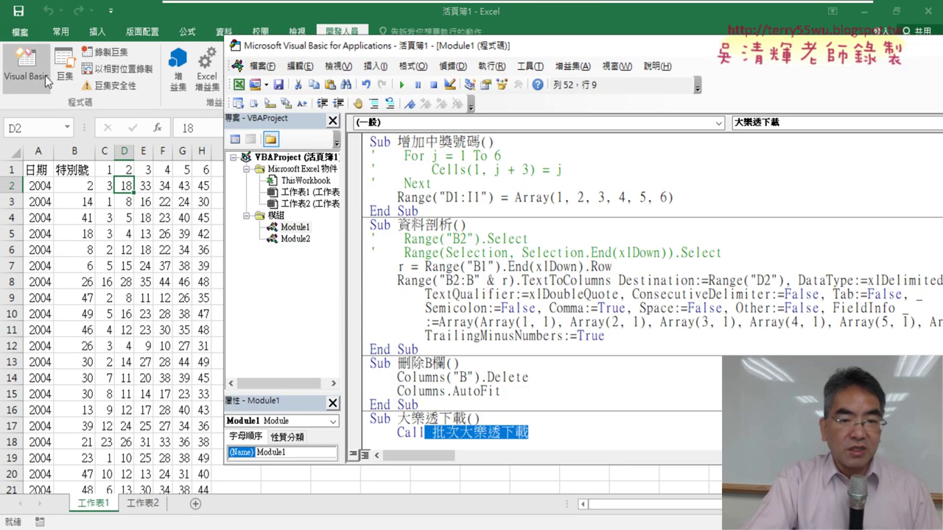
{"action": "left_click", "coordinate": [354, 322]}
{"action": "left_click", "coordinate": [353, 336]}
{"action": "left_click", "coordinate": [353, 349]}
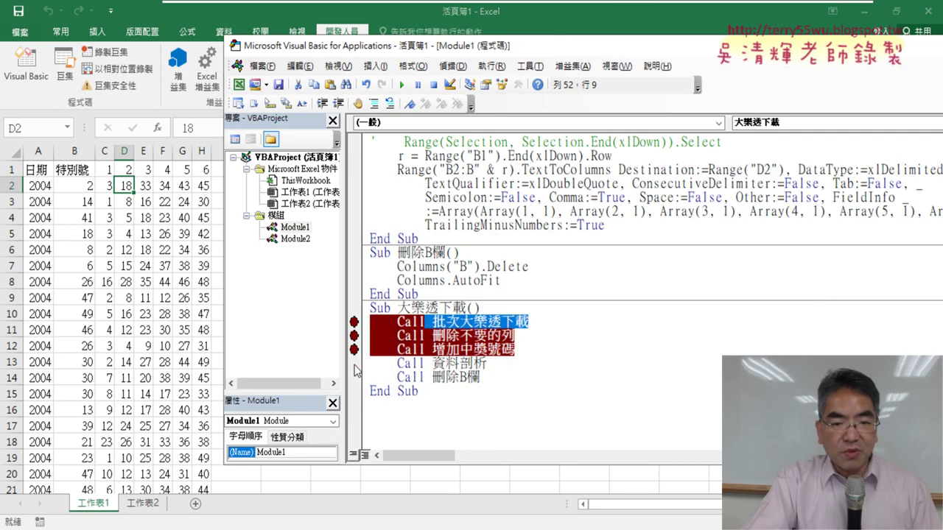
{"action": "left_click", "coordinate": [354, 363]}
{"action": "left_click", "coordinate": [354, 377]}
{"action": "left_click", "coordinate": [400, 322]}
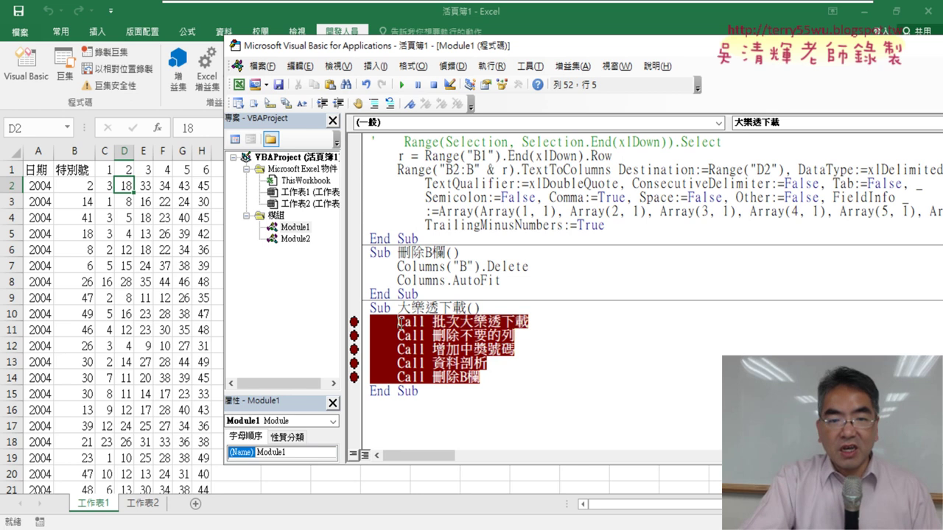
{"action": "left_click", "coordinate": [402, 85]}
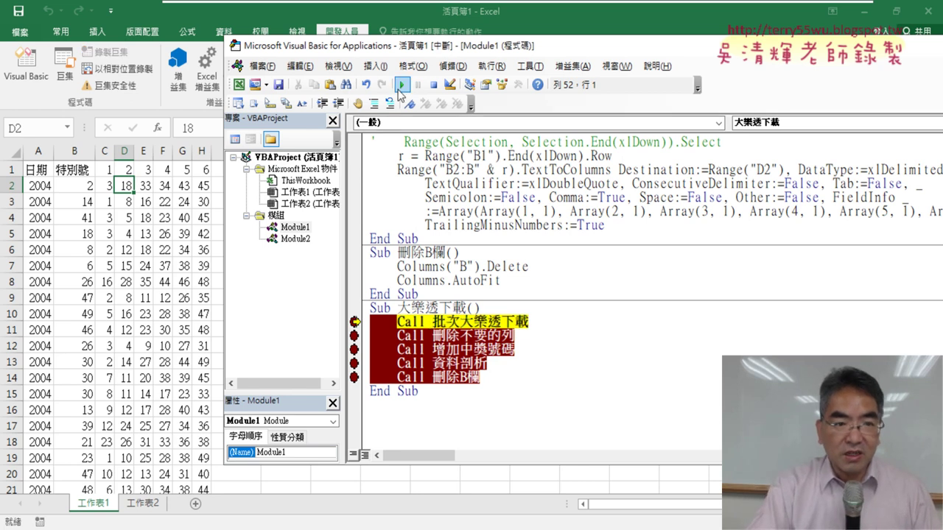
- Step the macro through download, row cleanup, 1–6 headers, number splitting and column B deletion
{"action": "left_click", "coordinate": [402, 84]}
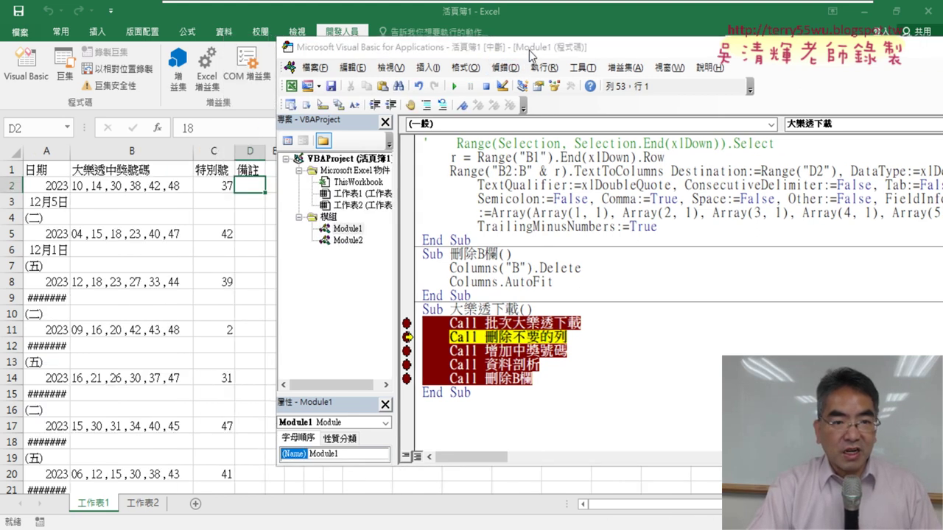
{"action": "left_click_drag", "start_coordinate": [472, 60], "coordinate": [599, 58]}
{"action": "key", "text": "F5"}
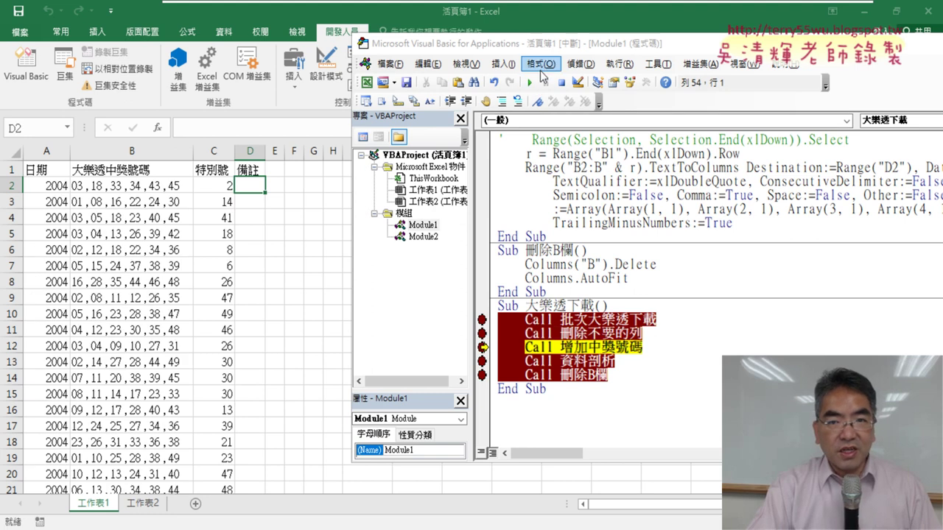
{"action": "mouse_move", "coordinate": [554, 50]}
{"action": "left_mouse_down"}
{"action": "mouse_move", "coordinate": [685, 59]}
{"action": "mouse_move", "coordinate": [603, 71]}
{"action": "left_mouse_up"}
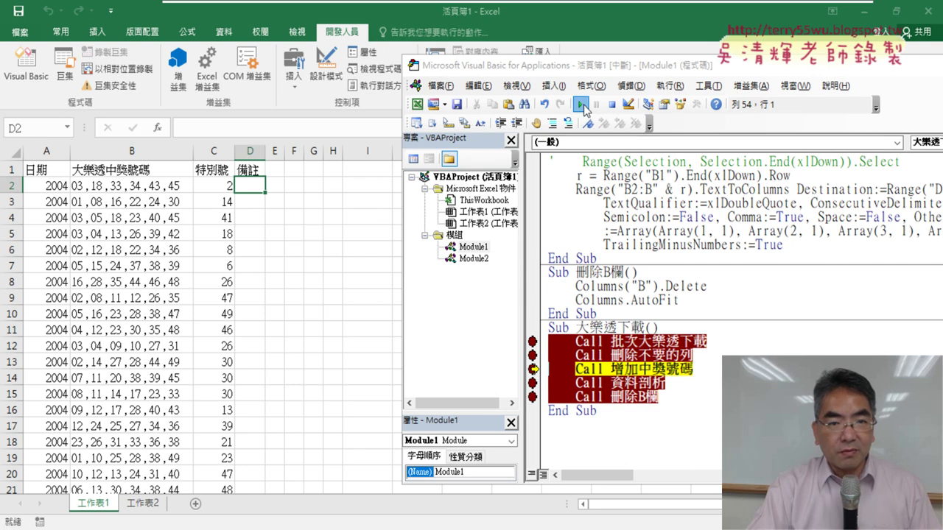
{"action": "left_click", "coordinate": [580, 105]}
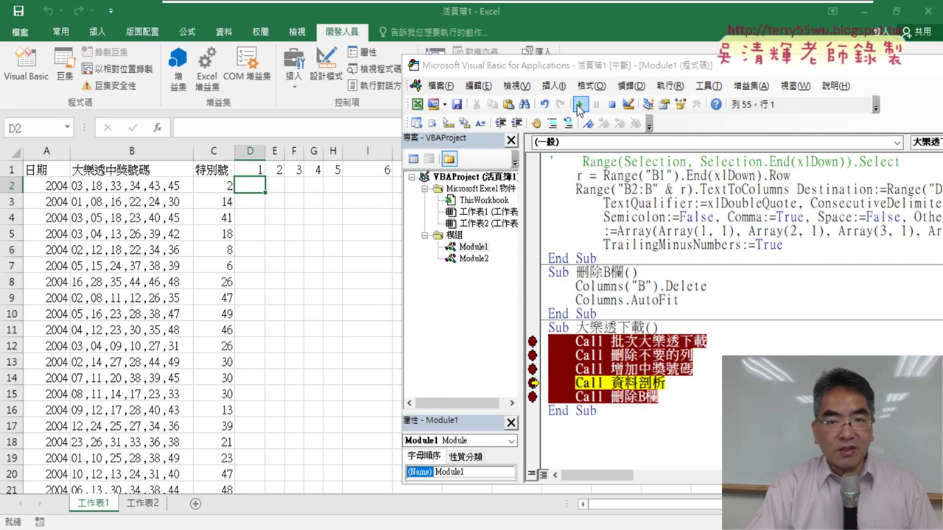
{"action": "left_click", "coordinate": [580, 106]}
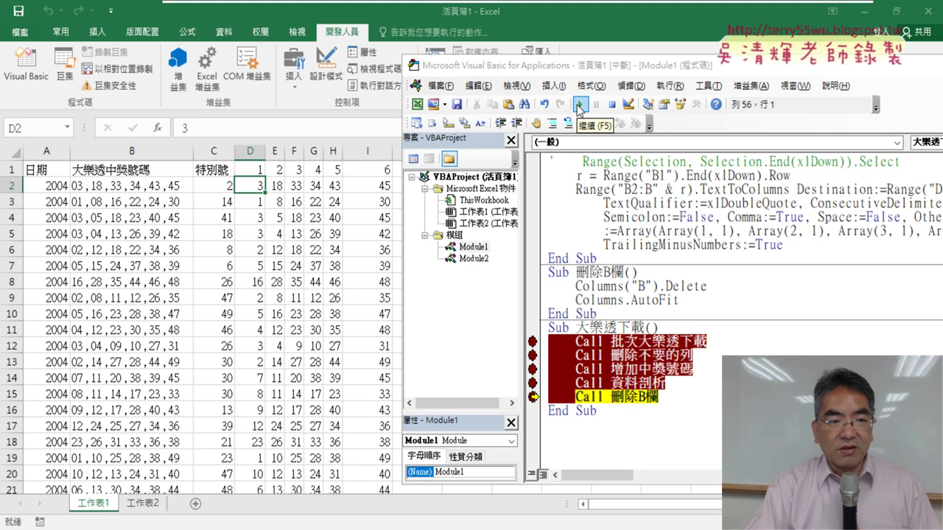
{"action": "left_click", "coordinate": [580, 105]}
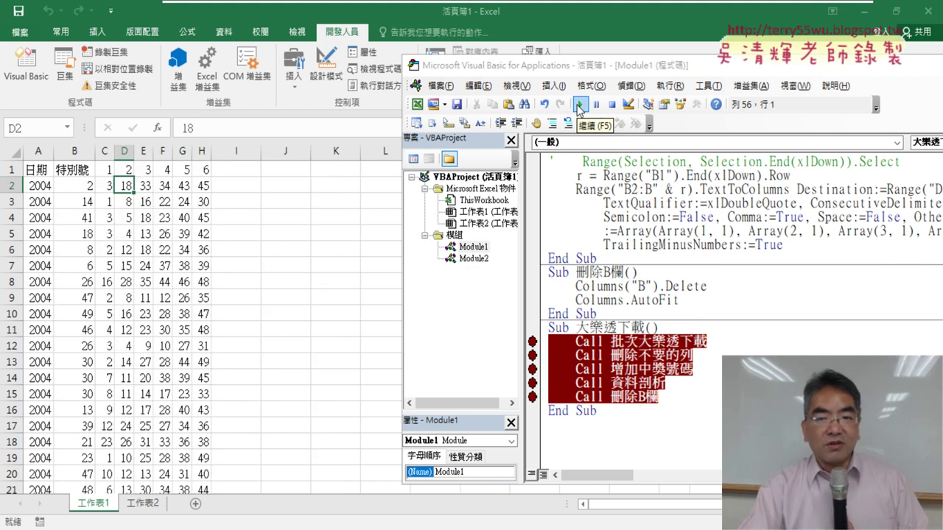
- Run 大樂透下載 again from the start, continuing past its breakpoints
{"action": "left_click", "coordinate": [579, 105]}
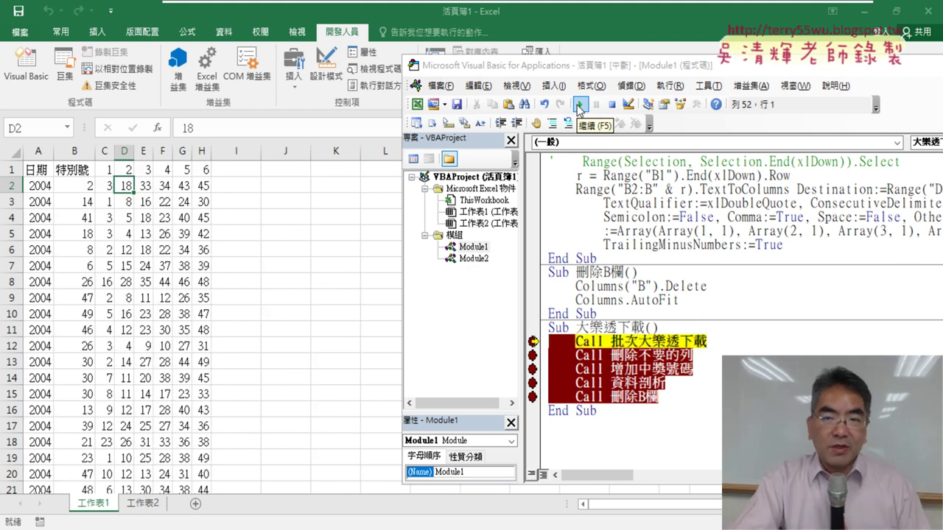
{"action": "left_click", "coordinate": [580, 106]}
{"action": "left_click", "coordinate": [285, 233]}
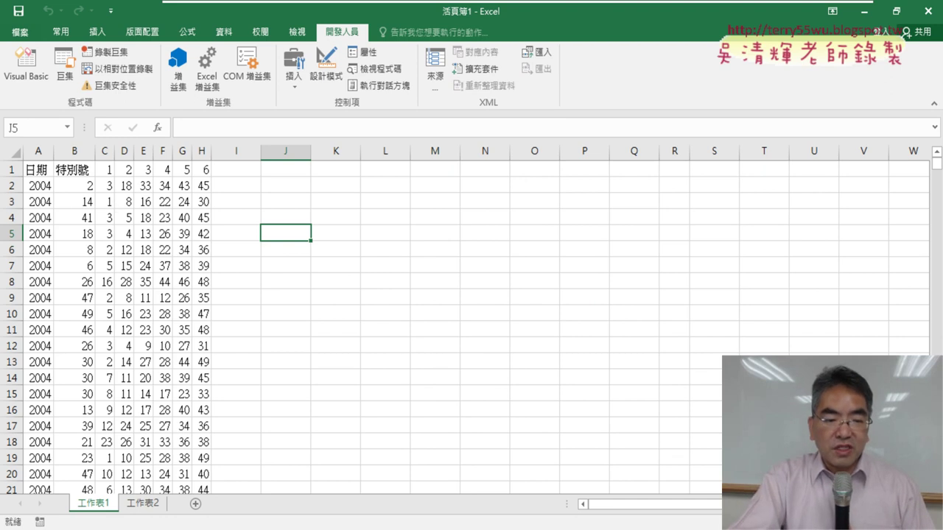
- Scroll the Google Docs VBA notes down to the 統計機率、排名與列出前七名 section
{"action": "left_click", "coordinate": [190, 479]}
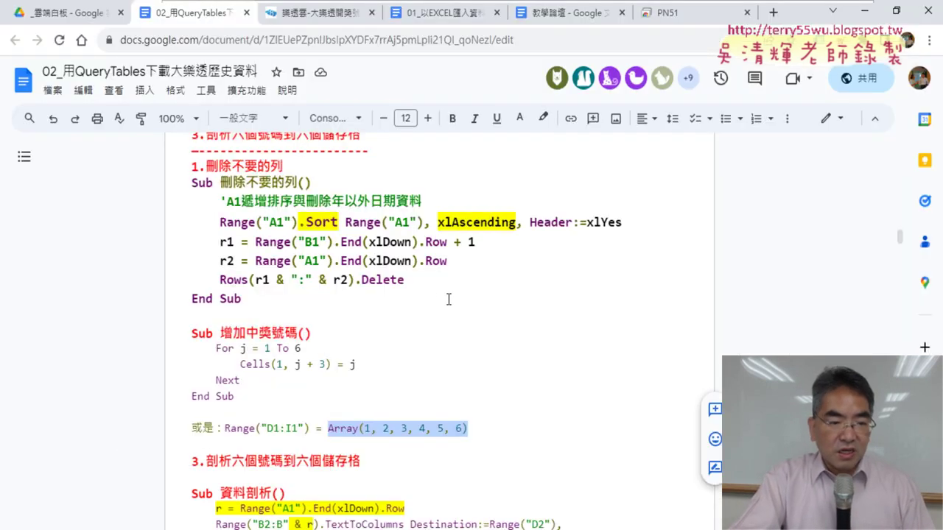
{"action": "scroll", "coordinate": [439, 293], "scroll_direction": "down", "scroll_amount": 2}
{"action": "scroll", "coordinate": [445, 288], "scroll_direction": "down", "scroll_amount": 2}
{"action": "scroll", "coordinate": [444, 288], "scroll_direction": "down", "scroll_amount": 2}
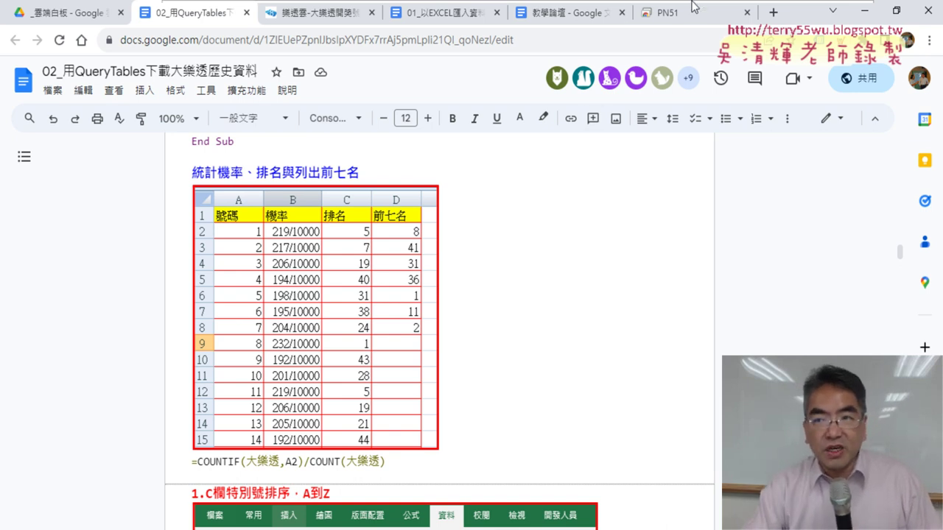
- Add a new worksheet and enter the header 號碼 in A1
{"action": "left_click", "coordinate": [865, 13]}
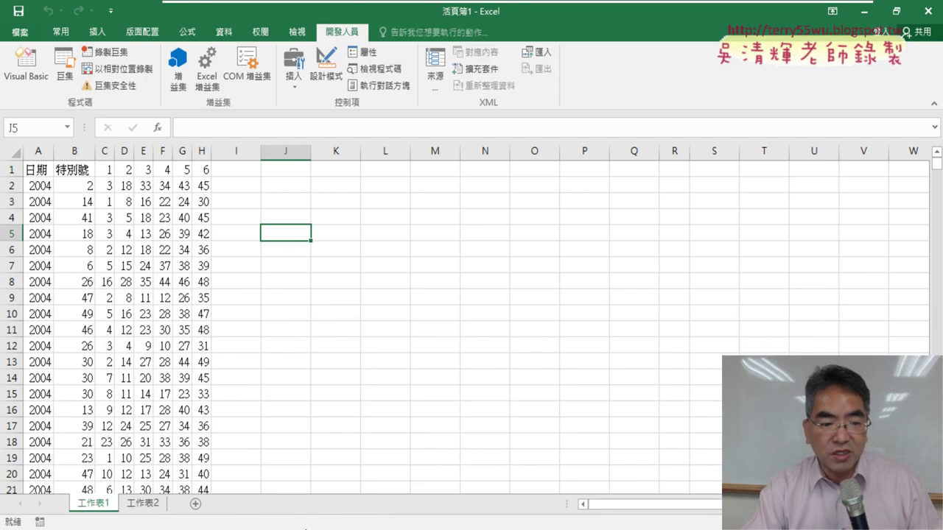
{"action": "left_click", "coordinate": [196, 505]}
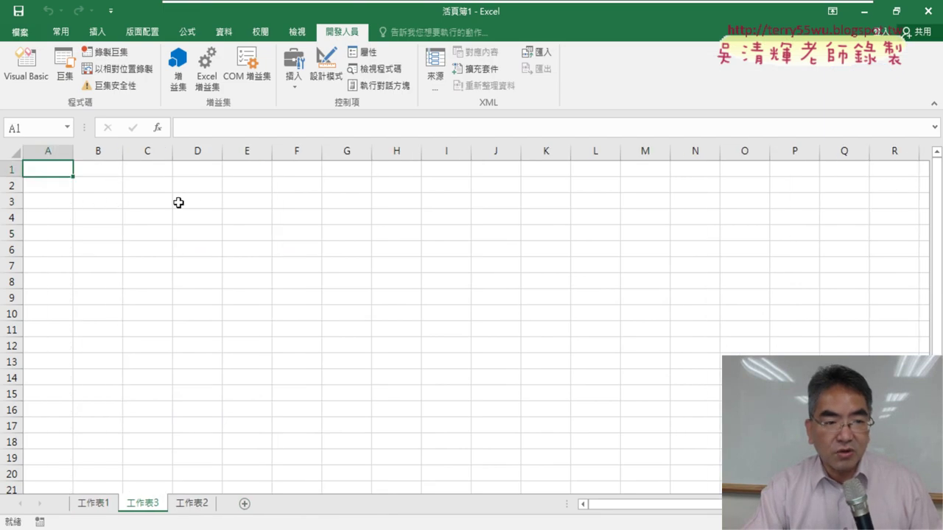
{"action": "type", "text": "h"}
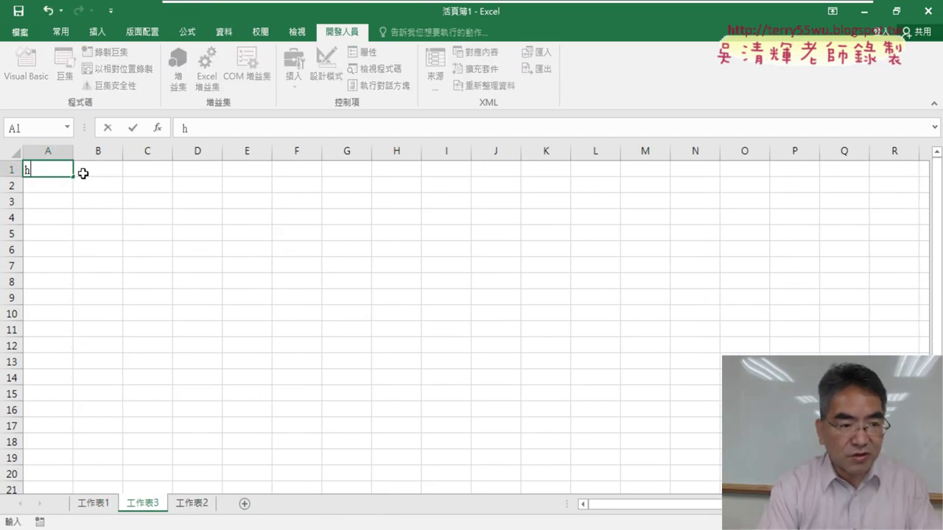
{"action": "type", "text": "號"}
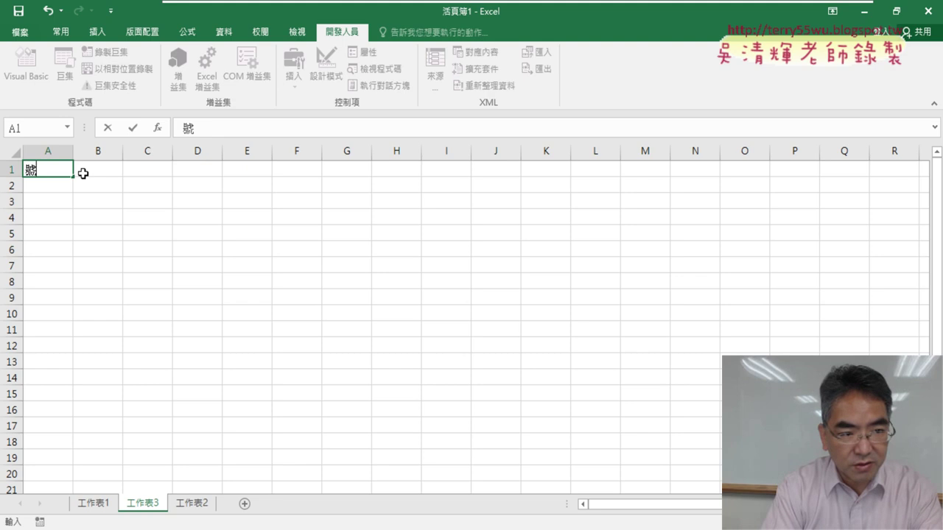
{"action": "type", "text": "碼"}
{"action": "key", "text": "Return"}
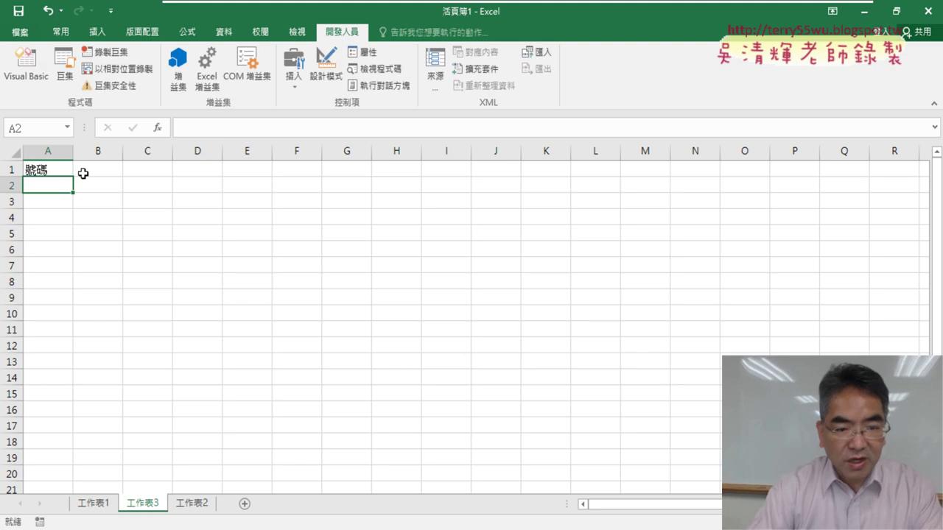
- Fill column A below the header with the numbers 1 to 49
{"action": "type", "text": "1"}
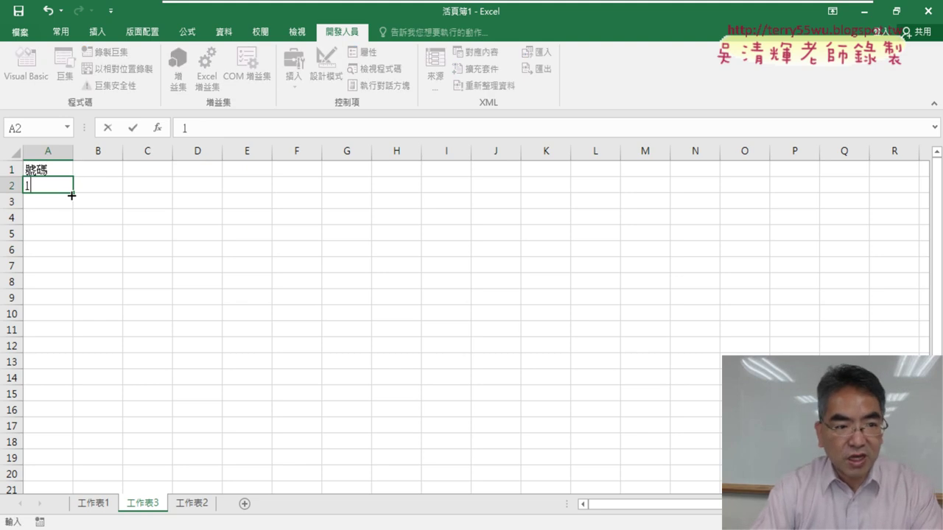
{"action": "mouse_move", "coordinate": [71, 195]}
{"action": "left_mouse_down"}
{"action": "mouse_move", "coordinate": [53, 418]}
{"action": "mouse_move", "coordinate": [57, 255]}
{"action": "left_mouse_up"}
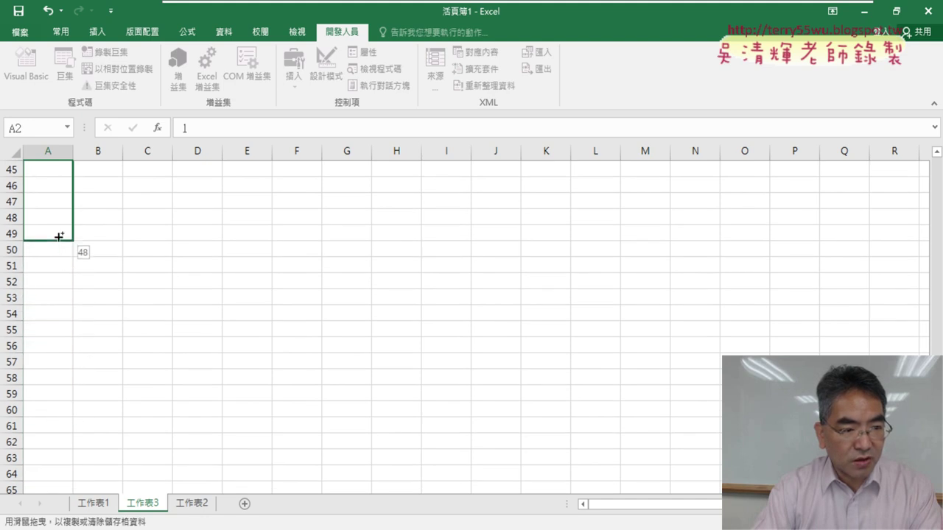
{"action": "scroll", "coordinate": [173, 325], "scroll_direction": "up", "scroll_amount": 5}
{"action": "scroll", "coordinate": [172, 324], "scroll_direction": "up", "scroll_amount": 7}
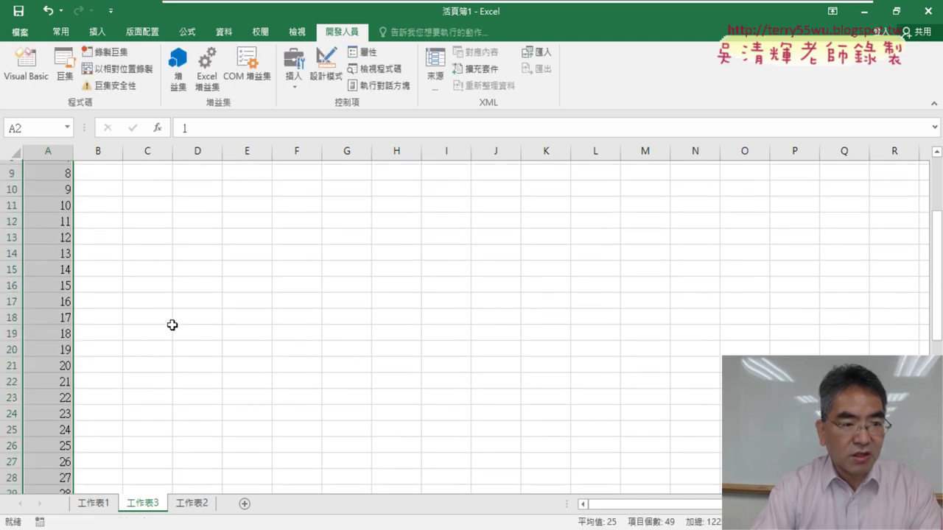
{"action": "scroll", "coordinate": [172, 324], "scroll_direction": "up", "scroll_amount": 3}
{"action": "key", "text": "alt+Tab"}
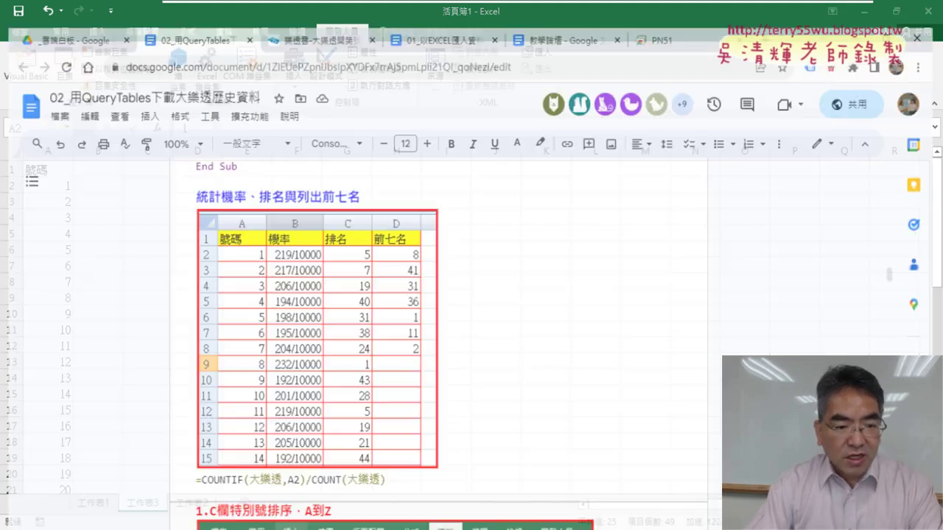
{"action": "key", "text": "alt+Tab"}
- Enter the headers 機率, 排名 and 前七名 in cells B1 to D1
{"action": "left_click", "coordinate": [98, 169]}
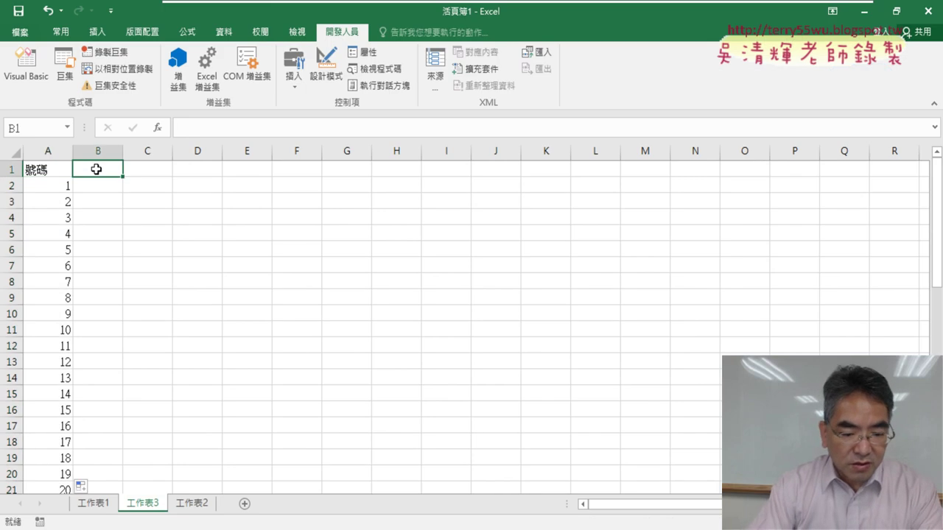
{"action": "type", "text": "ㄐ一"}
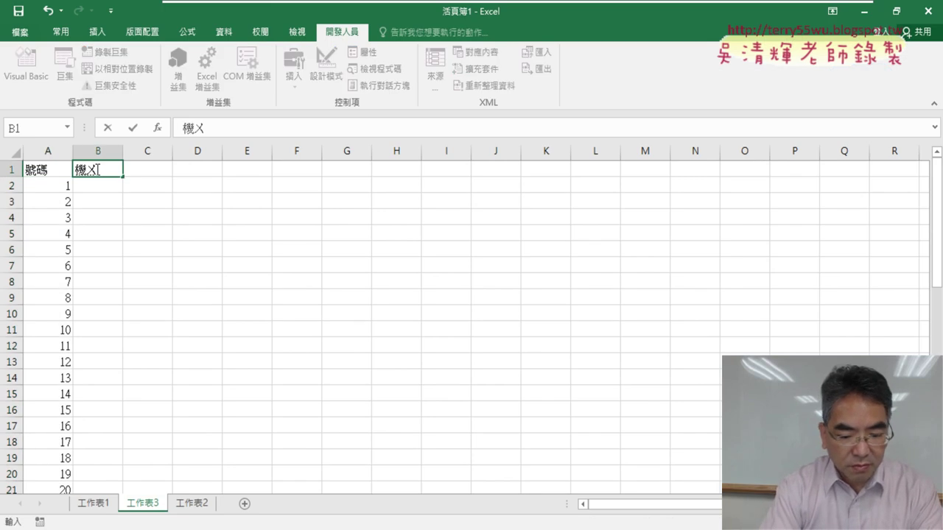
{"action": "type", "text": "4"}
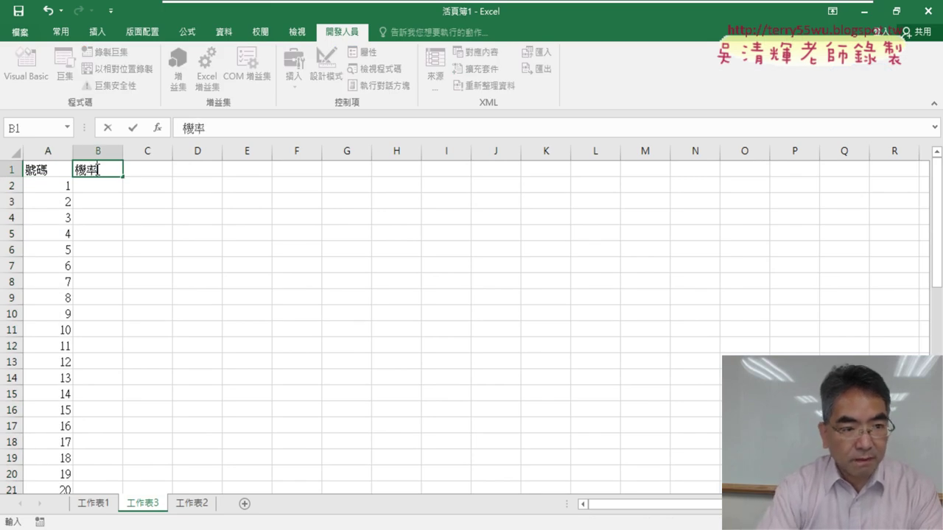
{"action": "key", "text": "Tab"}
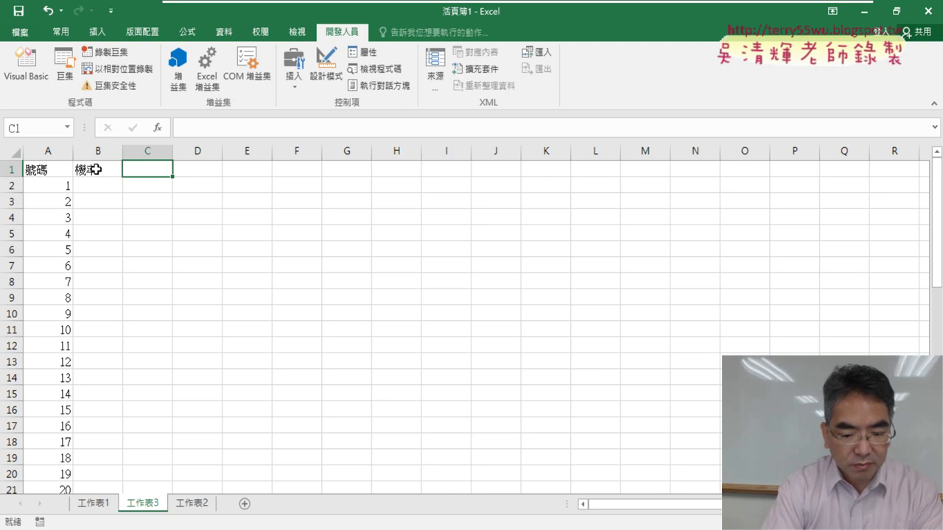
{"action": "type", "text": "ㄆㄞ66"}
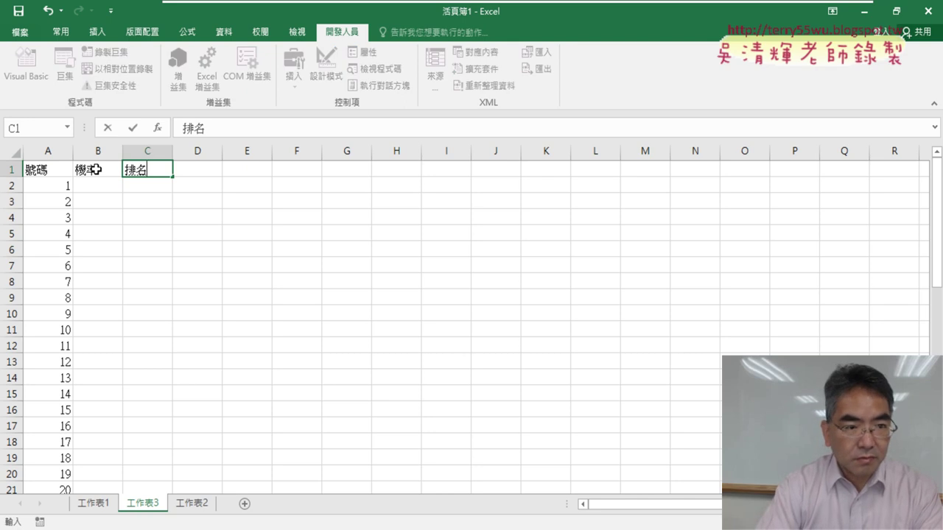
{"action": "key", "text": "Tab"}
{"action": "type", "text": "ㄑㄧㄢ6"}
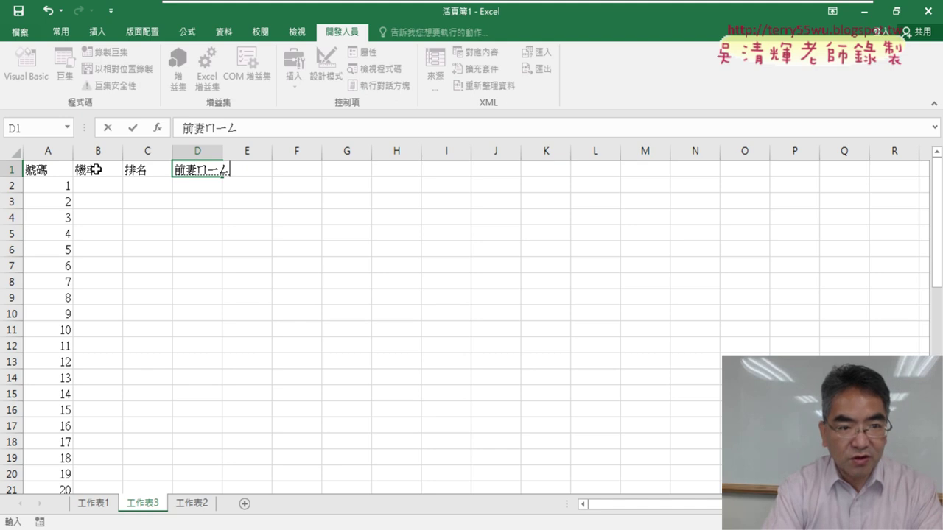
{"action": "type", "text": "6"}
{"action": "key", "text": "Down"}
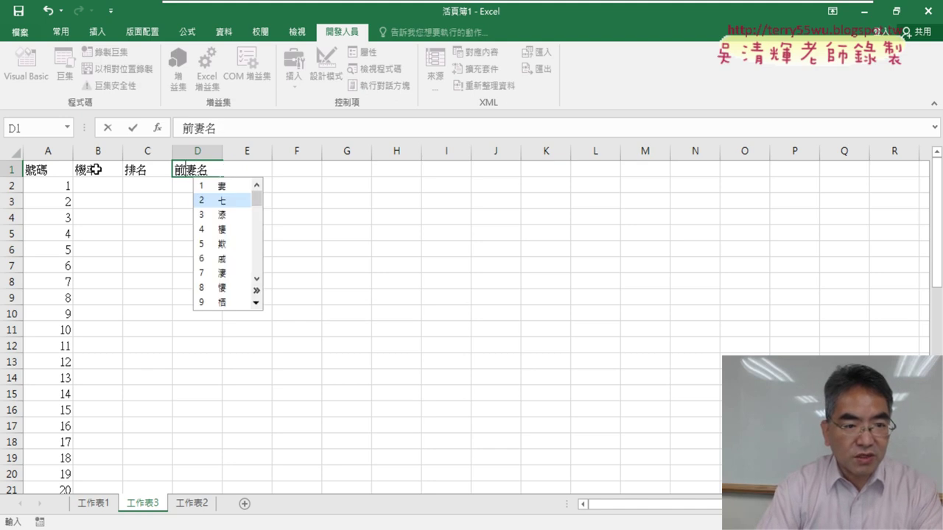
{"action": "key", "text": "Return"}
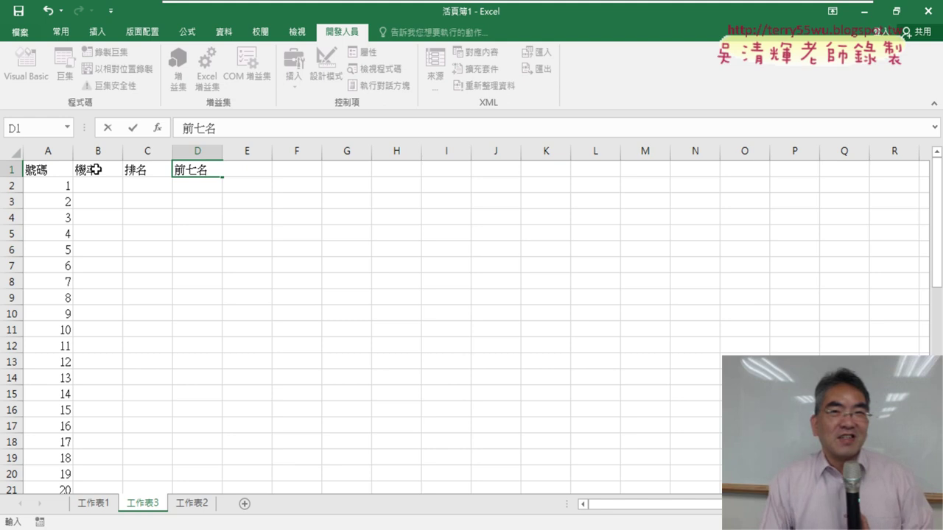
{"action": "left_click", "coordinate": [287, 285]}
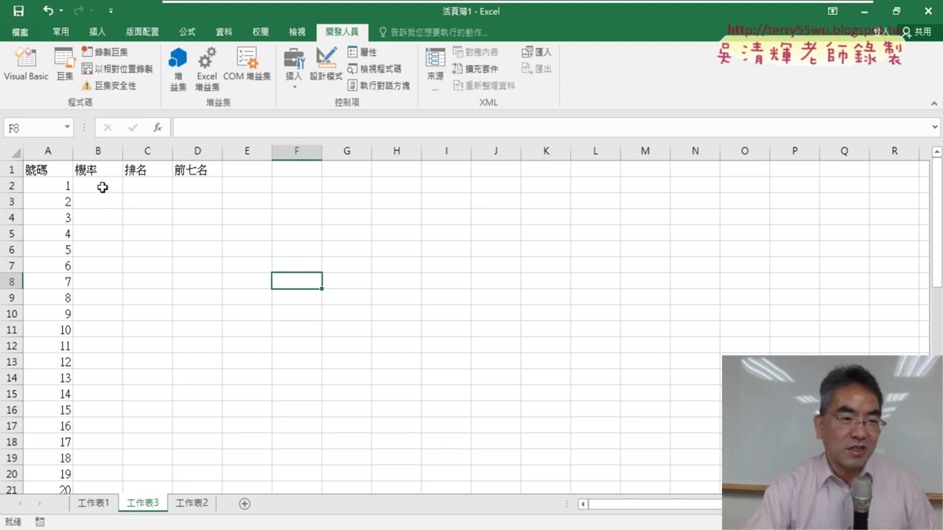
- Return to 工作表1 and select cell B2 where the draw numbers begin
{"action": "left_click", "coordinate": [103, 188]}
{"action": "left_click", "coordinate": [56, 185]}
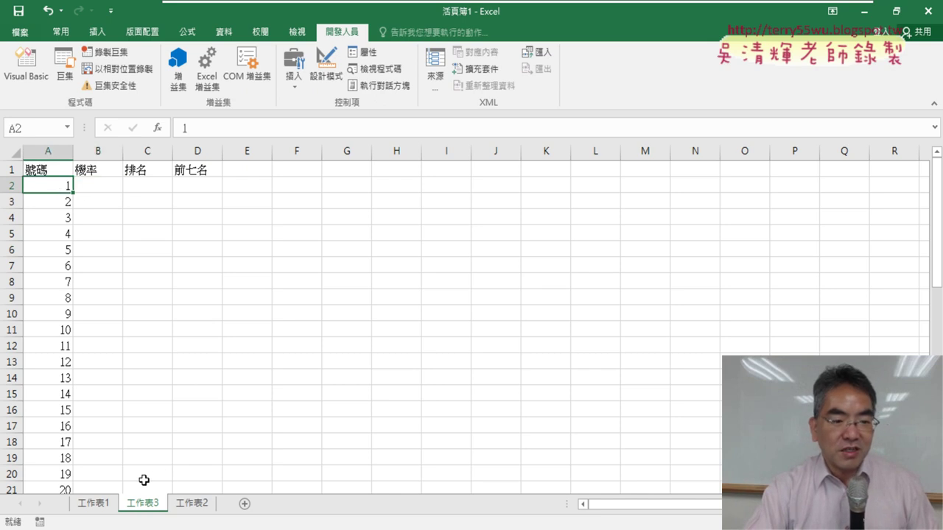
{"action": "left_click", "coordinate": [103, 504]}
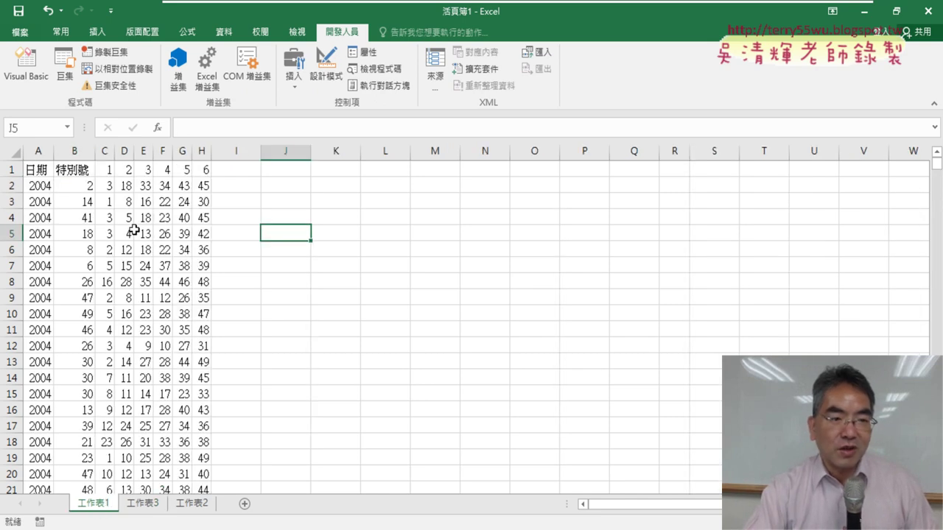
{"action": "left_click", "coordinate": [73, 186]}
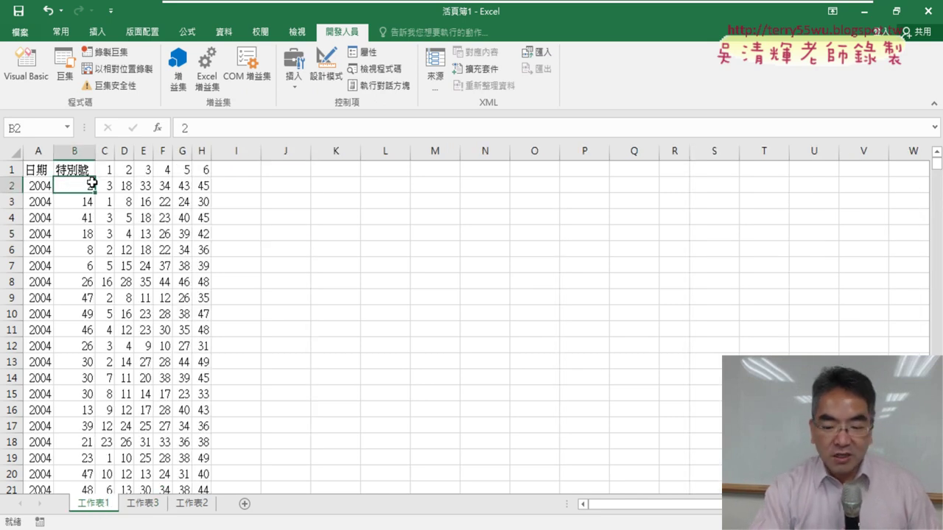
- Select B2:H2152 and name it 大樂透 in the Name Box
{"action": "key", "text": "ctrl+shift+Right"}
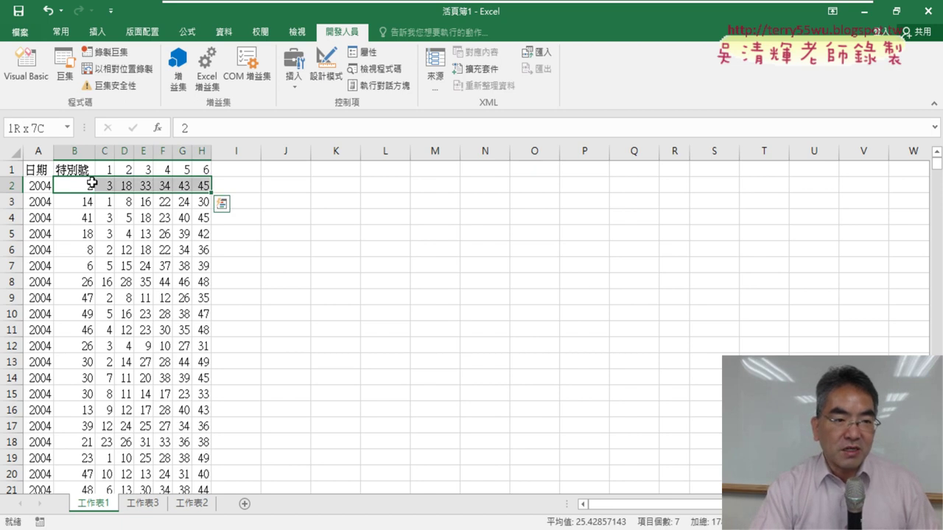
{"action": "key", "text": "ctrl+shift+Down"}
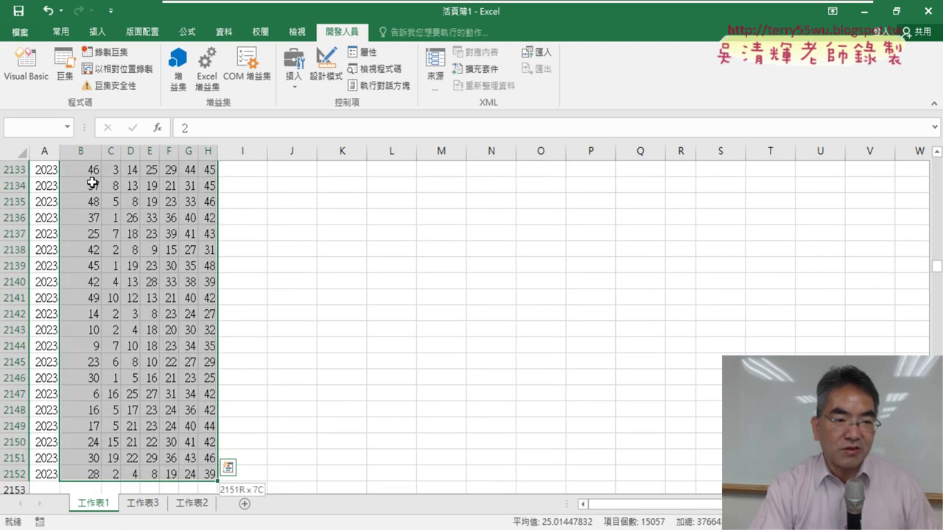
{"action": "left_click", "coordinate": [45, 129]}
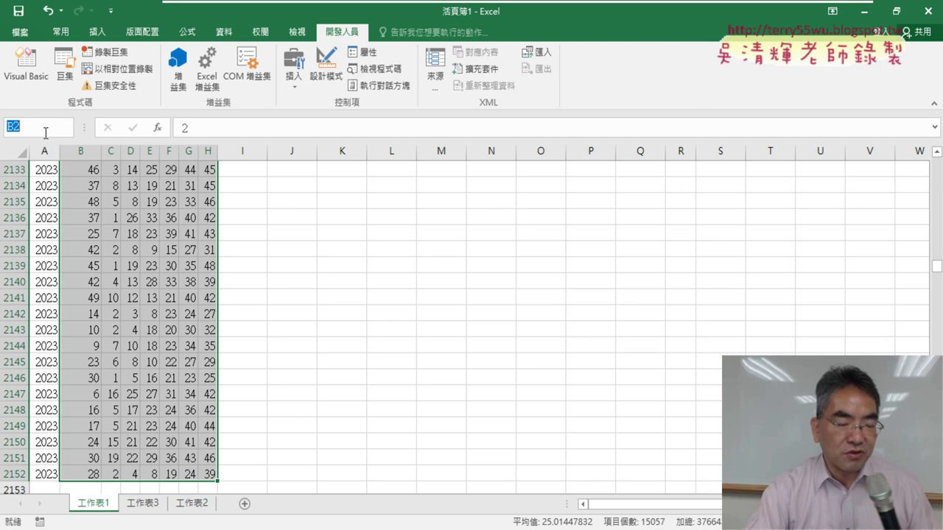
{"action": "type", "text": "ㄉㄚ"}
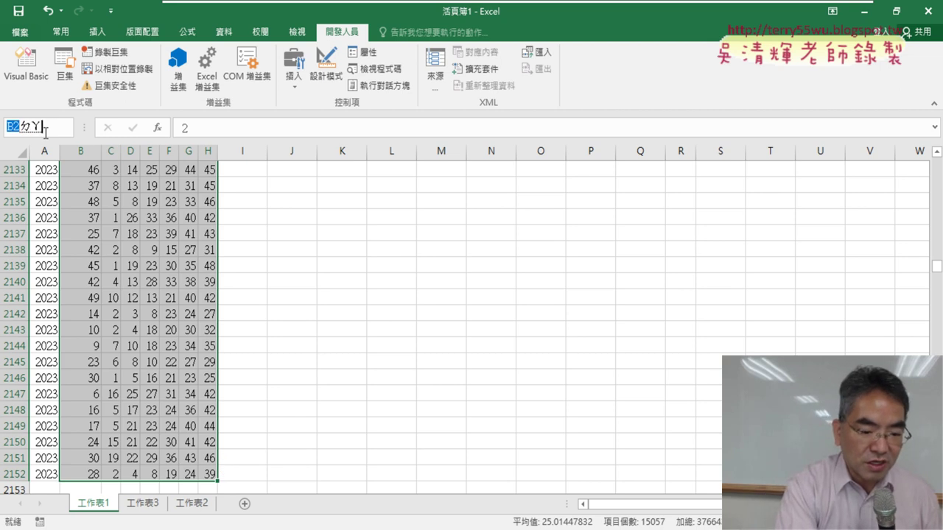
{"action": "type", "text": "大"}
{"action": "type", "text": "ㄌㄜ樂"}
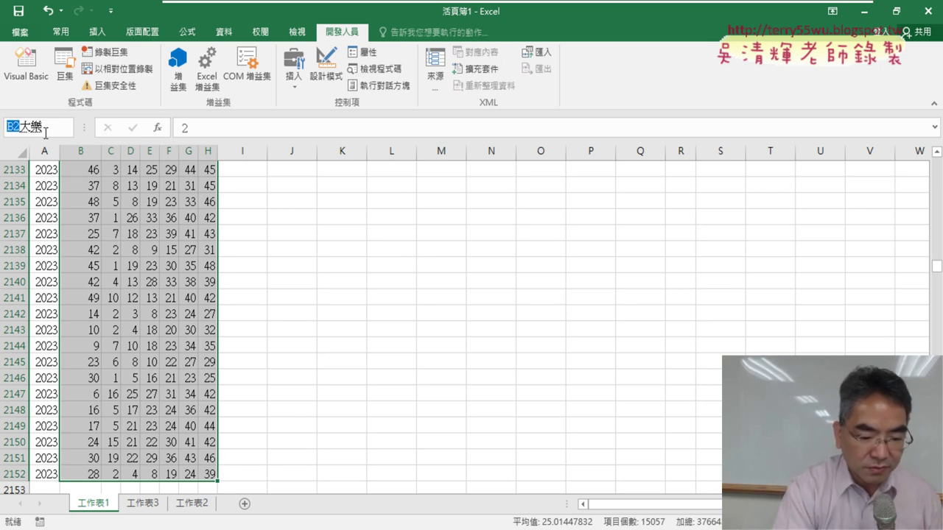
{"action": "type", "text": "透"}
{"action": "key", "text": "Return"}
{"action": "key", "text": "Return"}
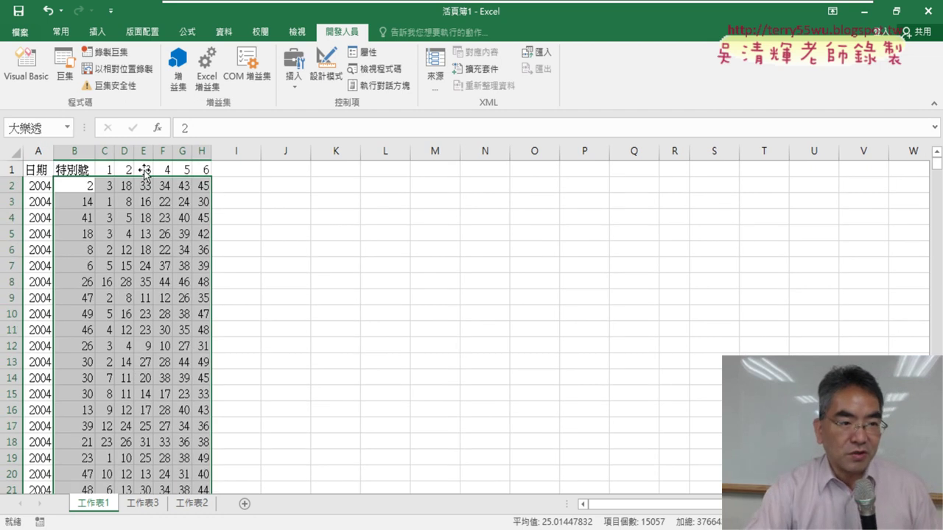
- On 工作表3, insert the Statistical function COUNTIF into cell B2
{"action": "left_click", "coordinate": [151, 504]}
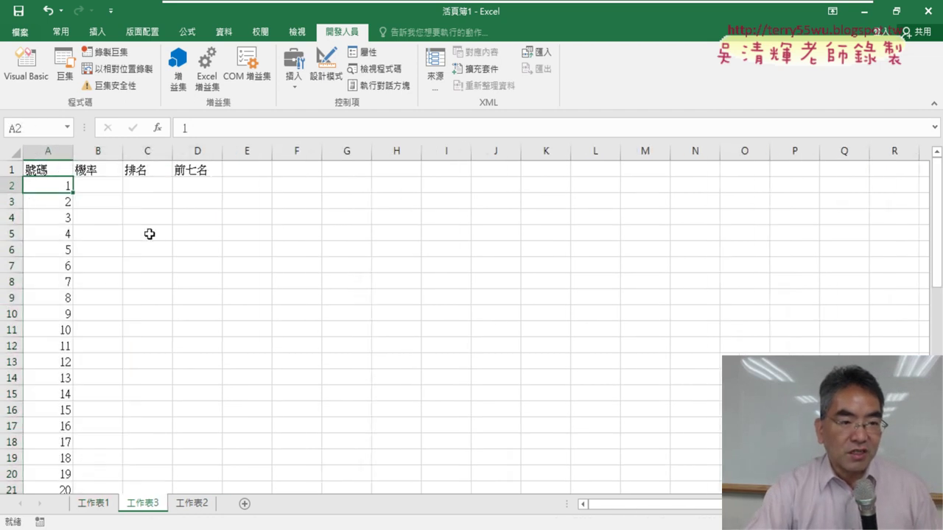
{"action": "left_click", "coordinate": [96, 185]}
{"action": "left_click", "coordinate": [157, 127]}
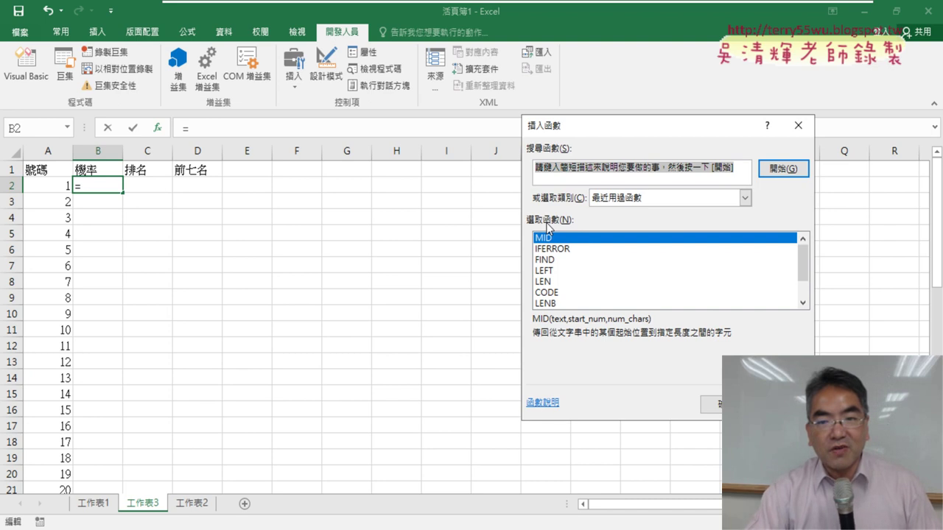
{"action": "left_click", "coordinate": [745, 197]}
{"action": "left_click", "coordinate": [689, 268]}
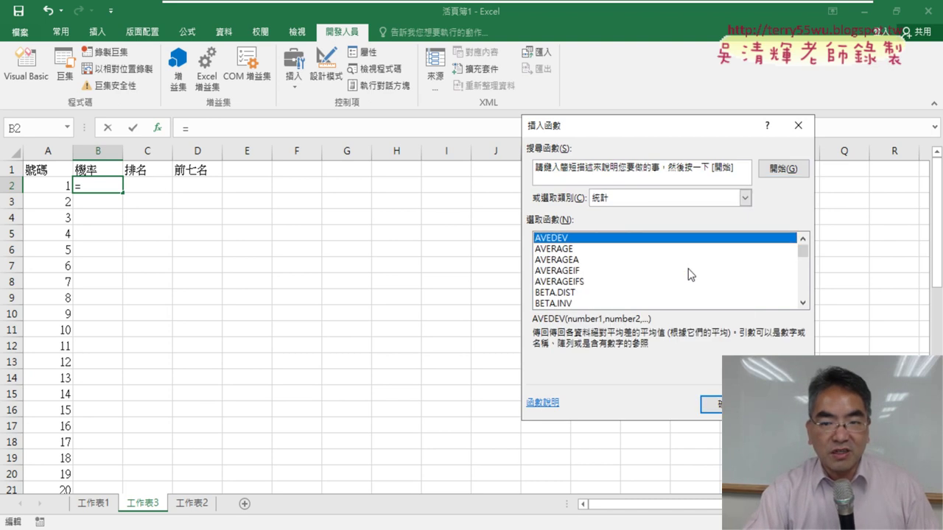
{"action": "left_click_drag", "start_coordinate": [801, 303], "coordinate": [804, 303]}
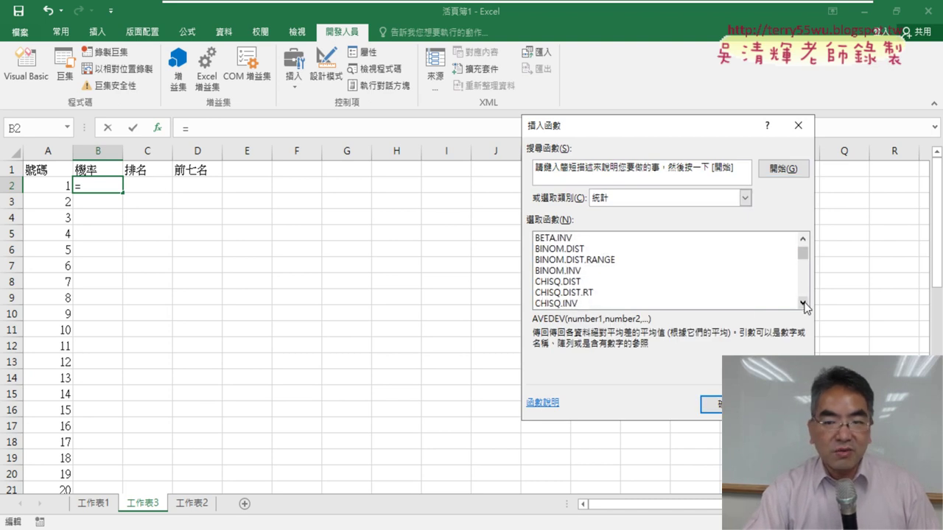
{"action": "left_click_drag", "start_coordinate": [805, 306], "coordinate": [805, 307]}
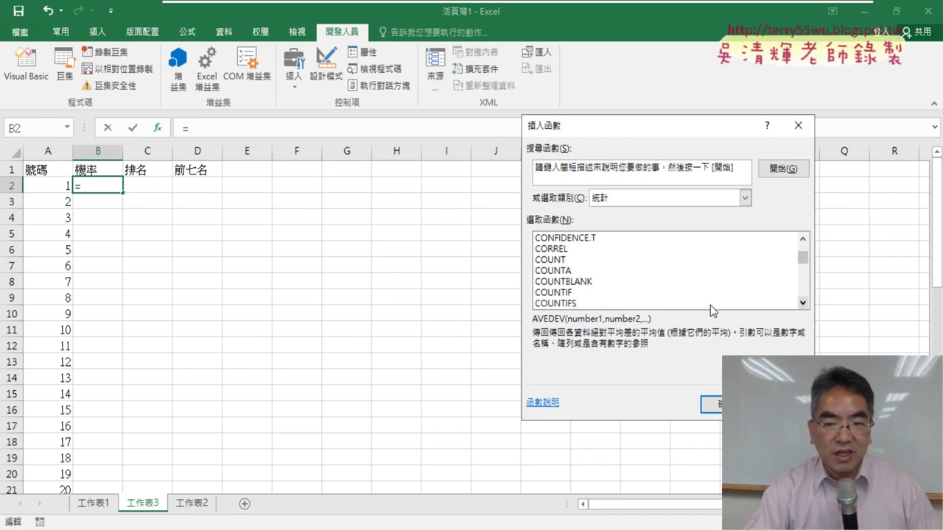
{"action": "left_click", "coordinate": [654, 293]}
{"action": "double_click", "coordinate": [653, 295]}
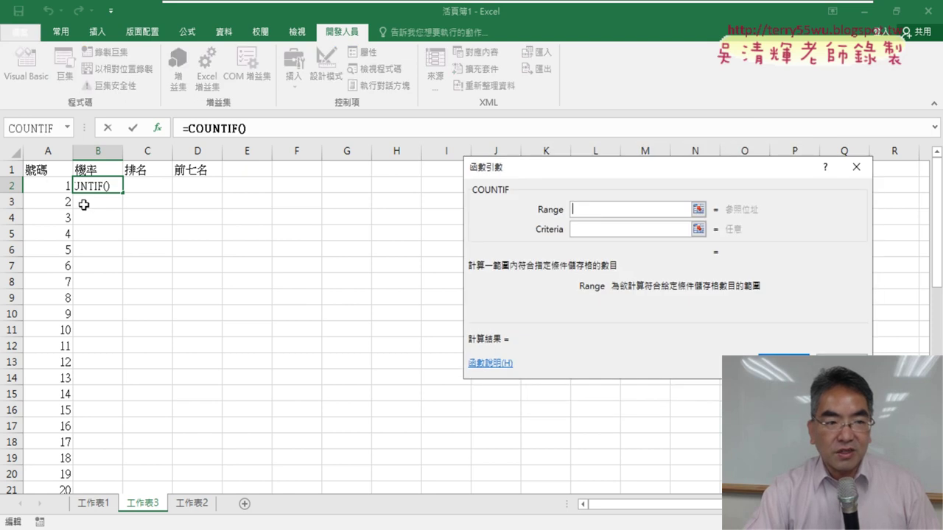
- Set COUNTIF range to 大樂透 and criteria A2, then fill it down to row 50
{"action": "left_click", "coordinate": [42, 180]}
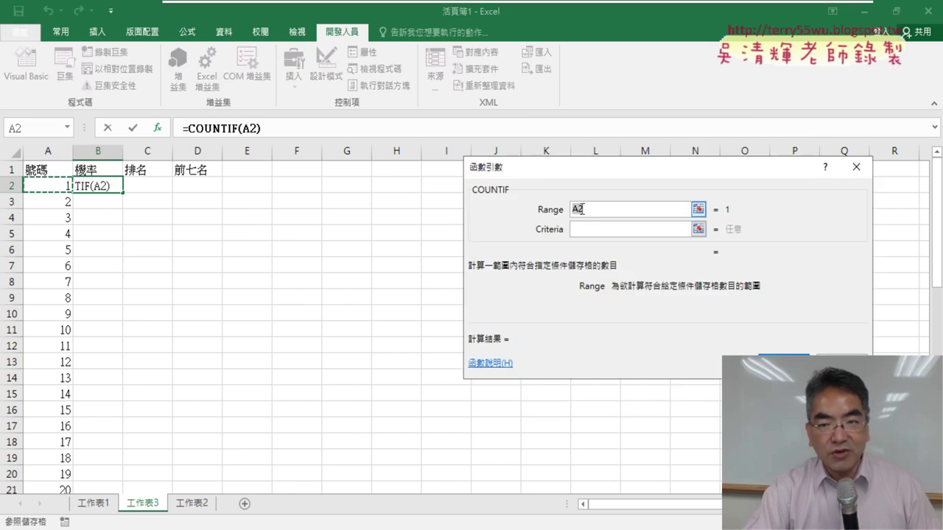
{"action": "left_click_drag", "start_coordinate": [582, 208], "coordinate": [529, 210]}
{"action": "key", "text": "BackSpace"}
{"action": "key", "text": "F3"}
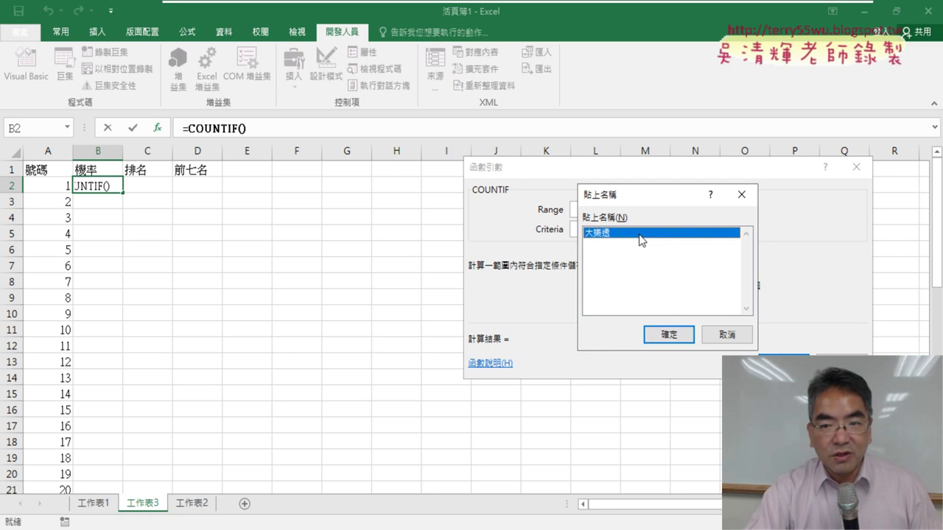
{"action": "double_click", "coordinate": [639, 239]}
{"action": "left_click", "coordinate": [582, 229]}
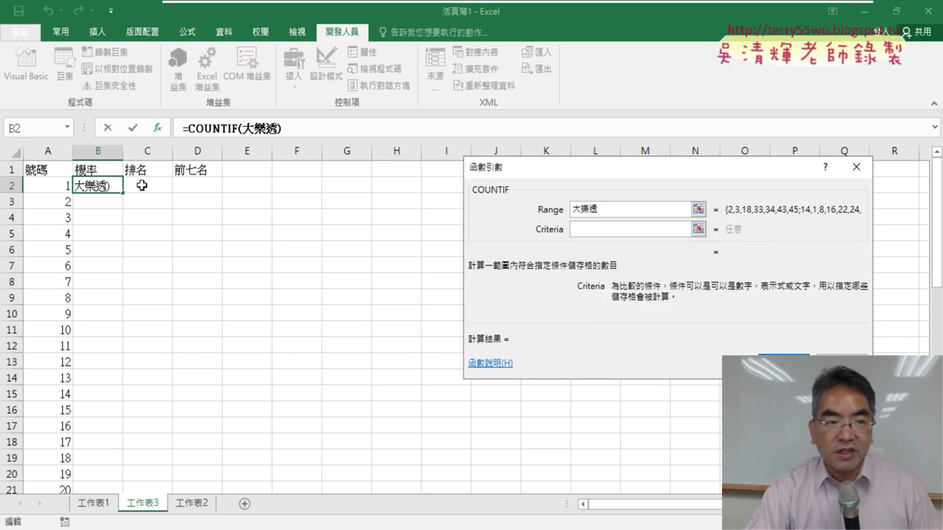
{"action": "left_click", "coordinate": [46, 186]}
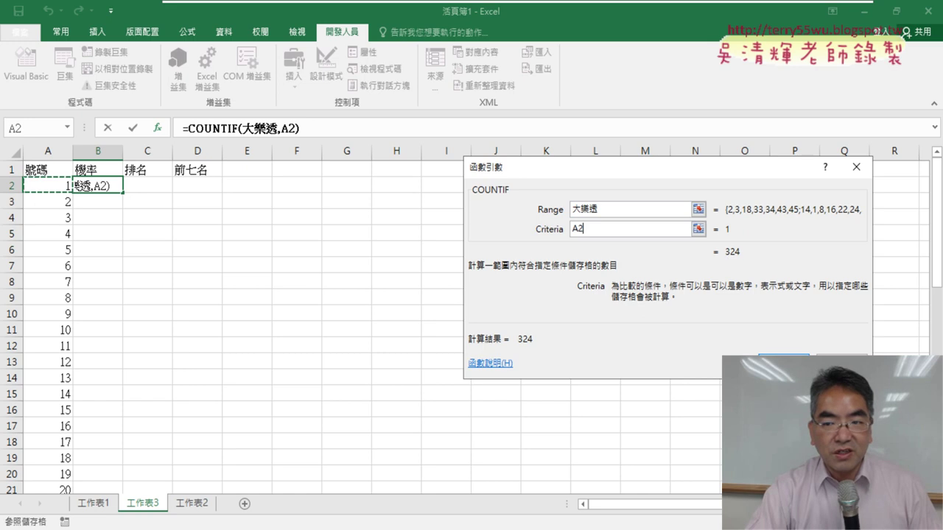
{"action": "left_click", "coordinate": [783, 365]}
{"action": "double_click", "coordinate": [123, 191]}
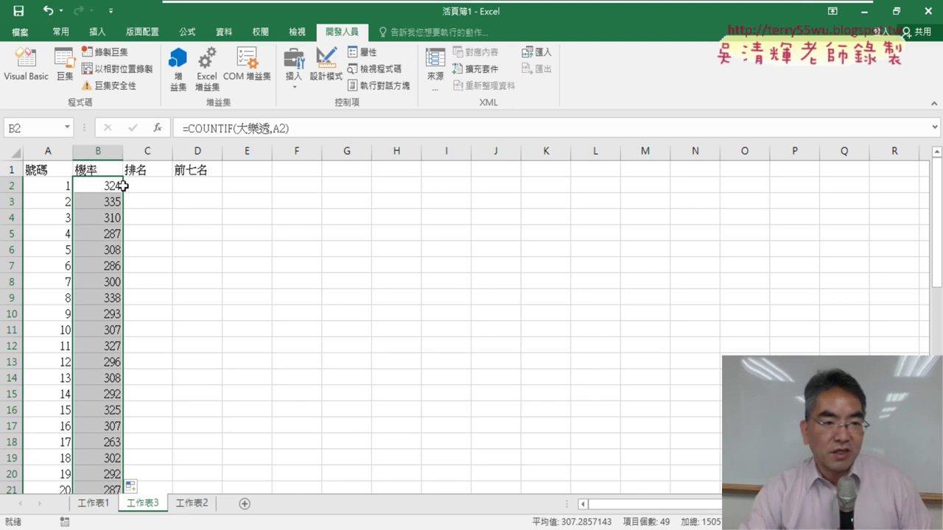
{"action": "left_click", "coordinate": [141, 186]}
- Insert the RANK.EQ function into cell C2
{"action": "left_click", "coordinate": [157, 128]}
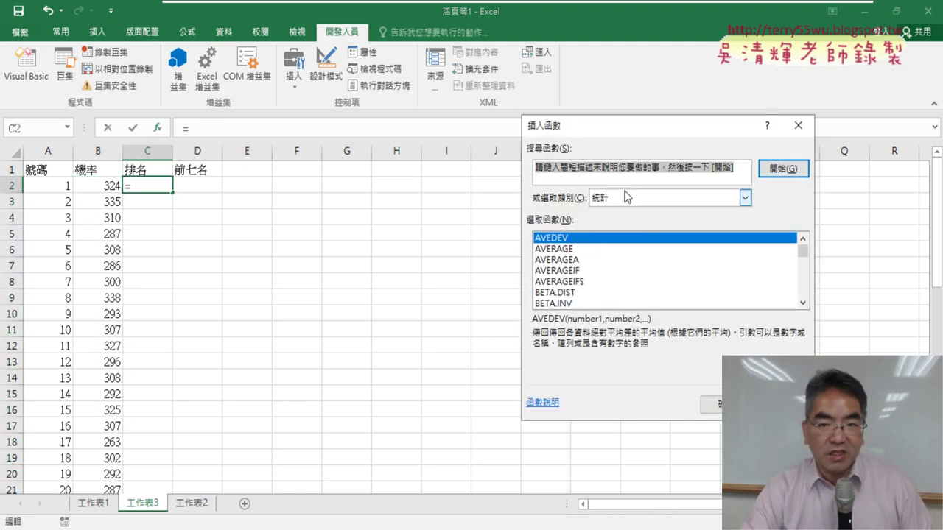
{"action": "scroll", "coordinate": [808, 280], "scroll_direction": "down", "scroll_amount": 4}
{"action": "scroll", "coordinate": [808, 280], "scroll_direction": "down", "scroll_amount": 5}
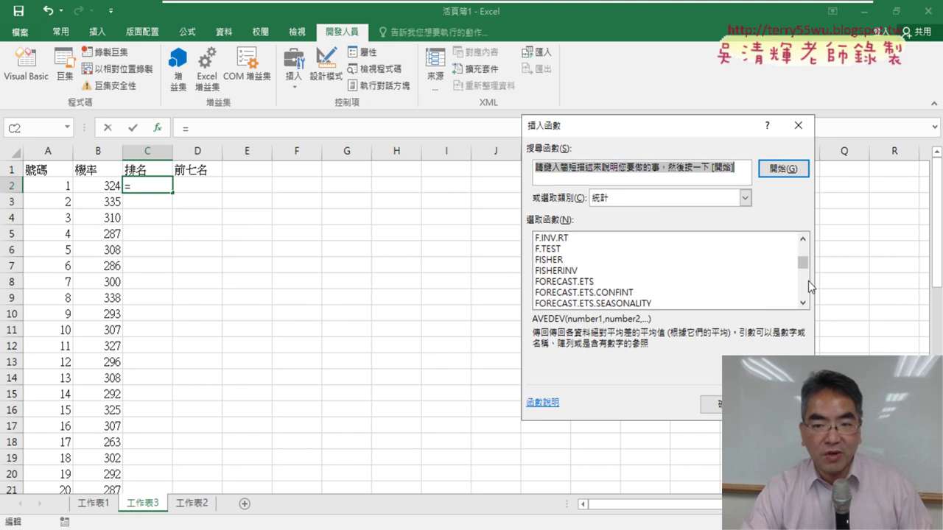
{"action": "scroll", "coordinate": [808, 281], "scroll_direction": "down", "scroll_amount": 4}
{"action": "scroll", "coordinate": [808, 280], "scroll_direction": "down", "scroll_amount": 3}
{"action": "left_click", "coordinate": [808, 297]}
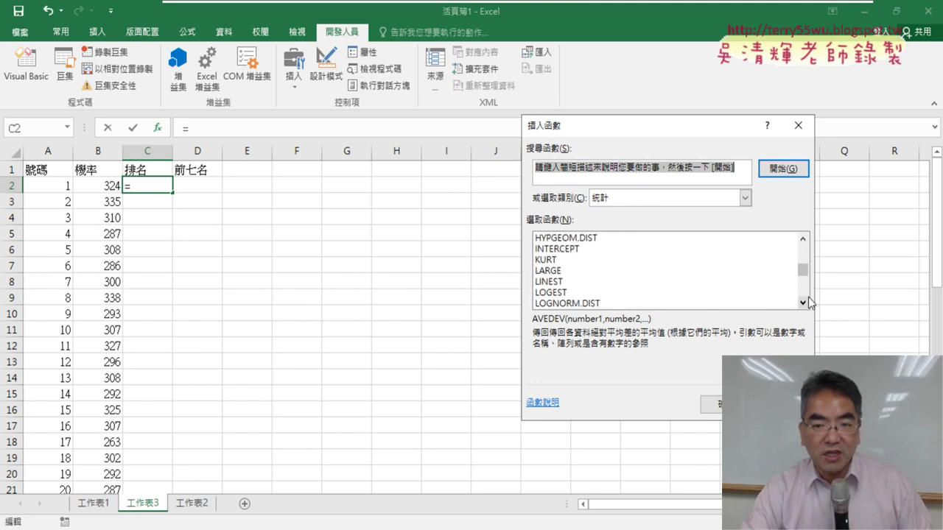
{"action": "left_click", "coordinate": [808, 296]}
{"action": "left_click", "coordinate": [808, 296]}
{"action": "scroll", "coordinate": [807, 296], "scroll_direction": "down", "scroll_amount": 2}
{"action": "scroll", "coordinate": [806, 293], "scroll_direction": "down", "scroll_amount": 4}
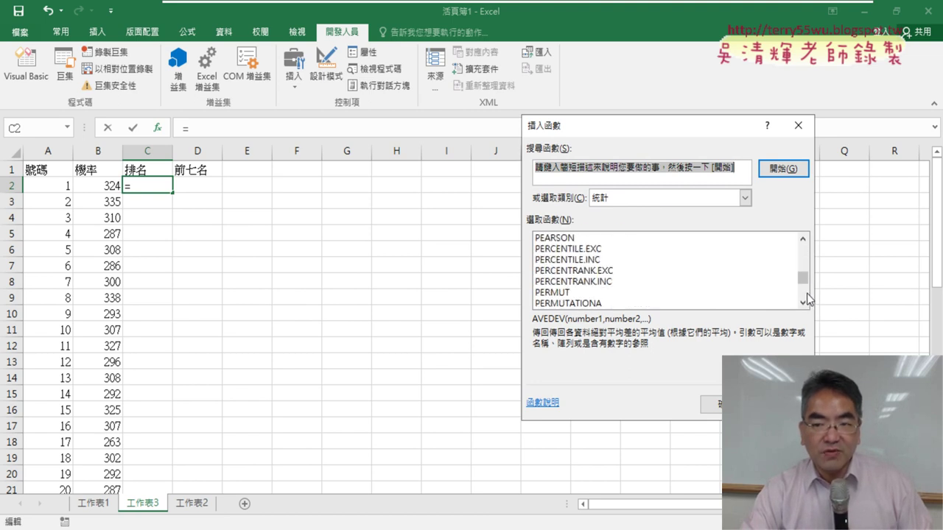
{"action": "scroll", "coordinate": [806, 294], "scroll_direction": "down", "scroll_amount": 2}
{"action": "left_click", "coordinate": [807, 296]}
{"action": "left_click", "coordinate": [807, 297]}
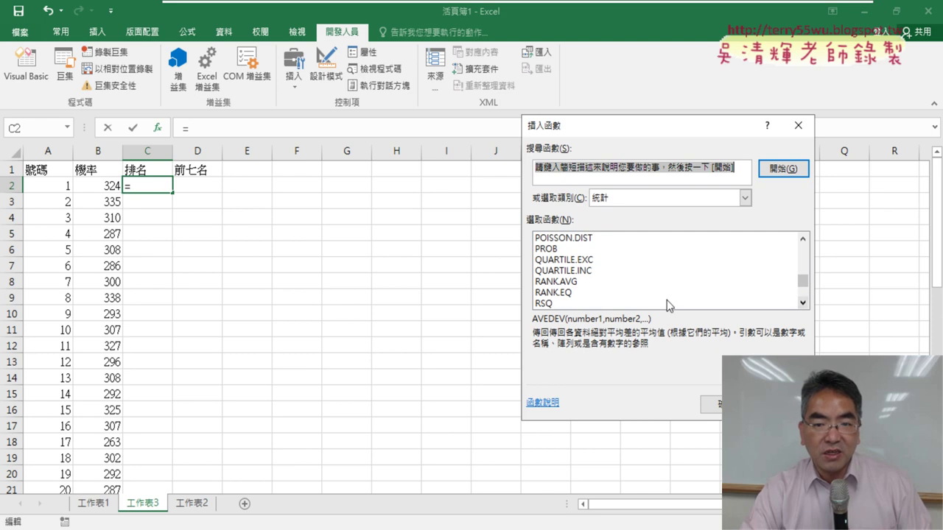
{"action": "left_click", "coordinate": [595, 284]}
{"action": "double_click", "coordinate": [593, 292]}
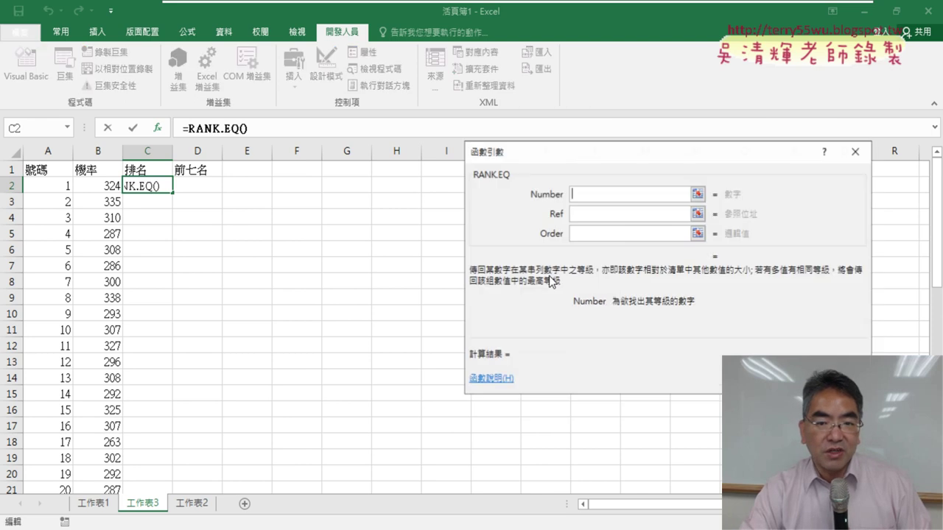
- Give RANK.EQ the arguments B2 and B$2:B$50 and confirm, yielding 9
{"action": "left_click", "coordinate": [92, 187]}
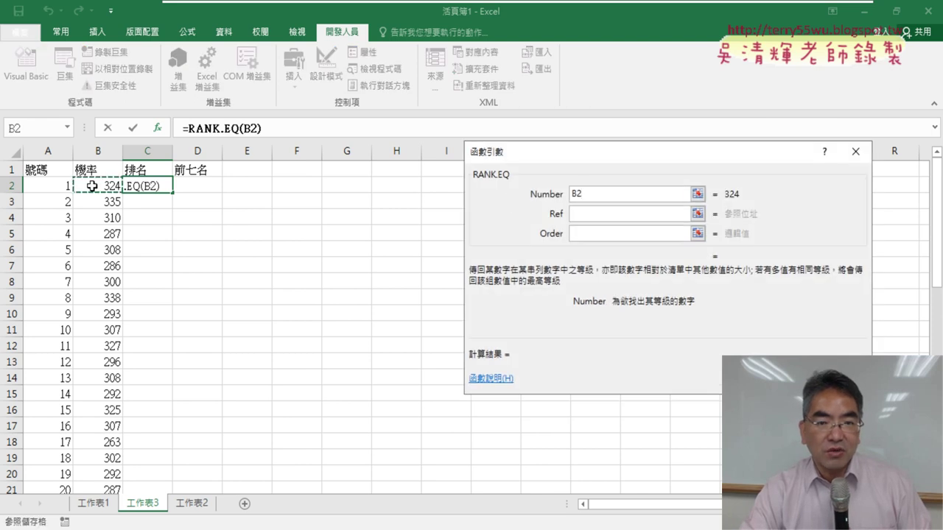
{"action": "left_click", "coordinate": [598, 214]}
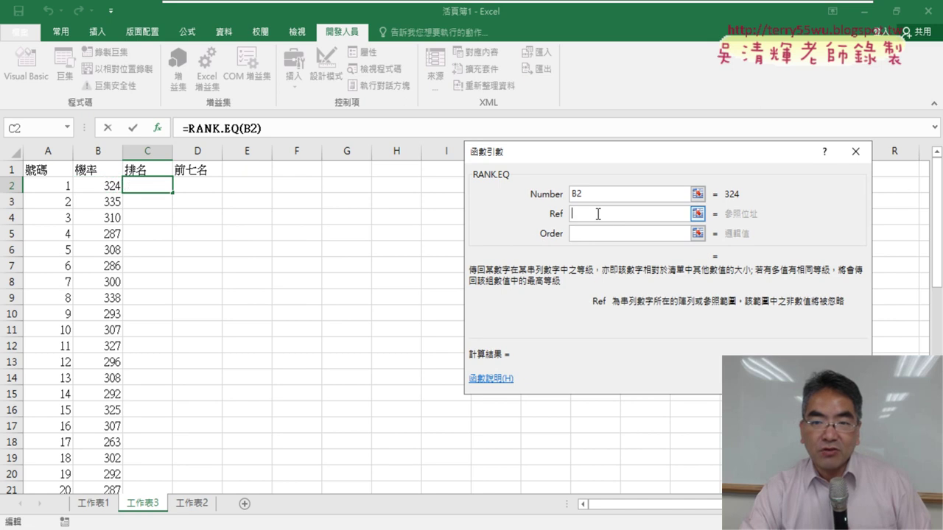
{"action": "left_click", "coordinate": [106, 186]}
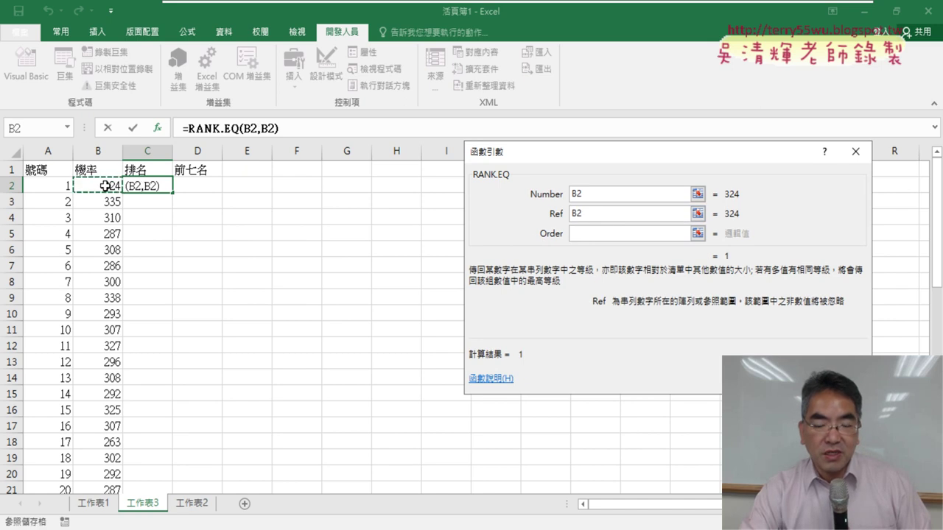
{"action": "key", "text": "ctrl+shift+Down"}
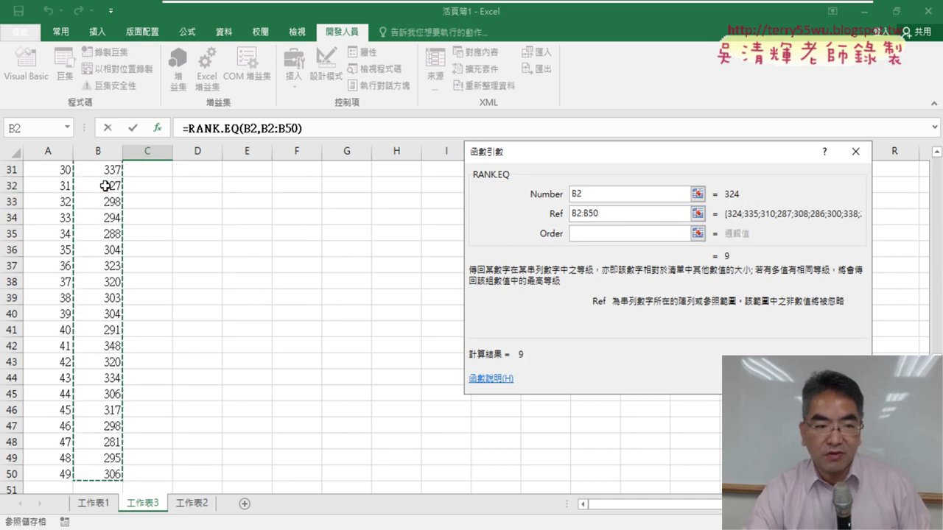
{"action": "left_click", "coordinate": [575, 214]}
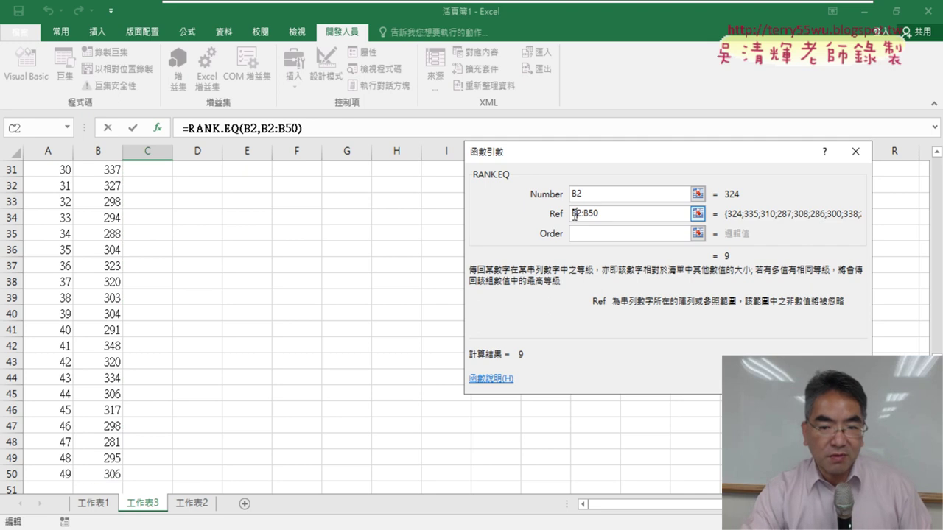
{"action": "type", "text": "$2:B"}
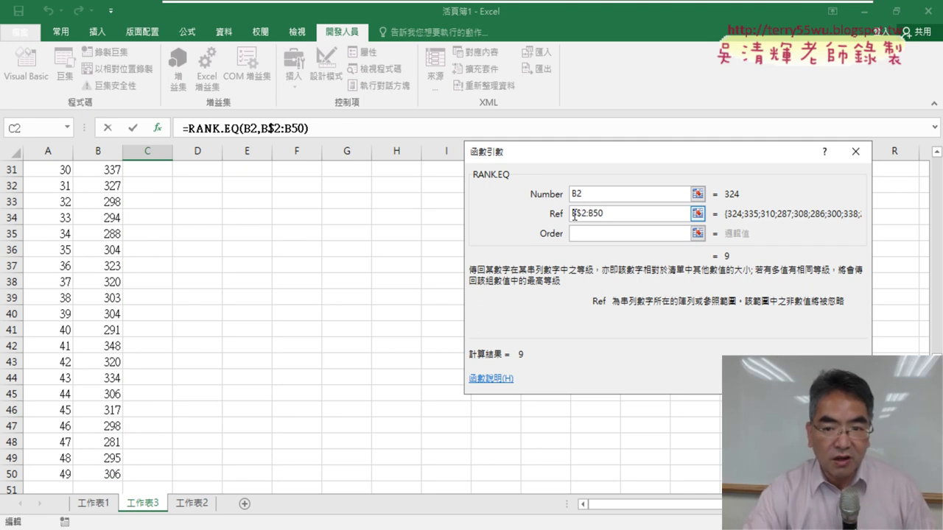
{"action": "type", "text": "$"}
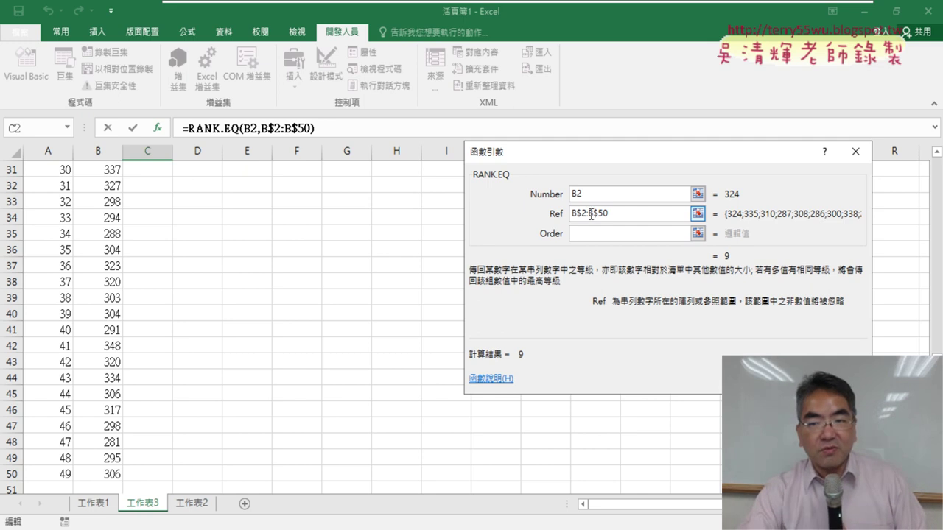
{"action": "key", "text": "Return"}
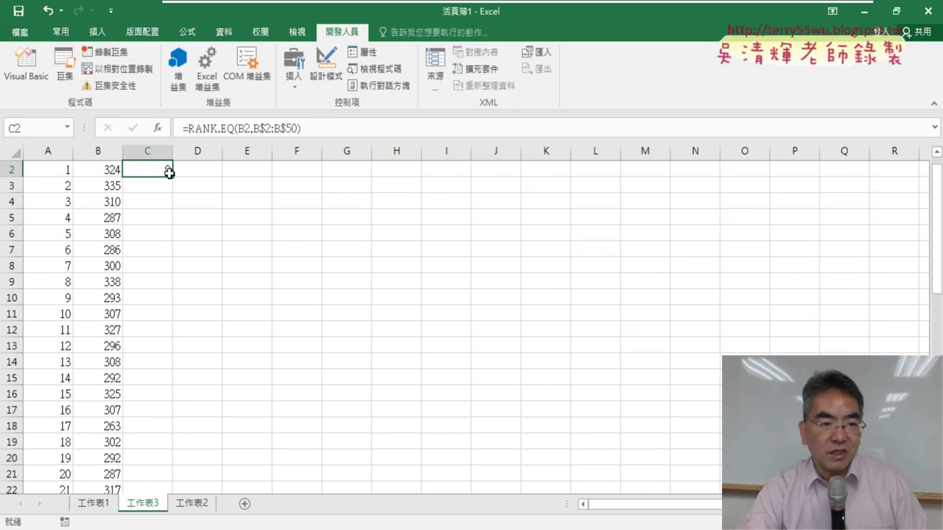
- Copy the RANK.EQ formula down column C and verify number 41 ranks first
{"action": "double_click", "coordinate": [171, 175]}
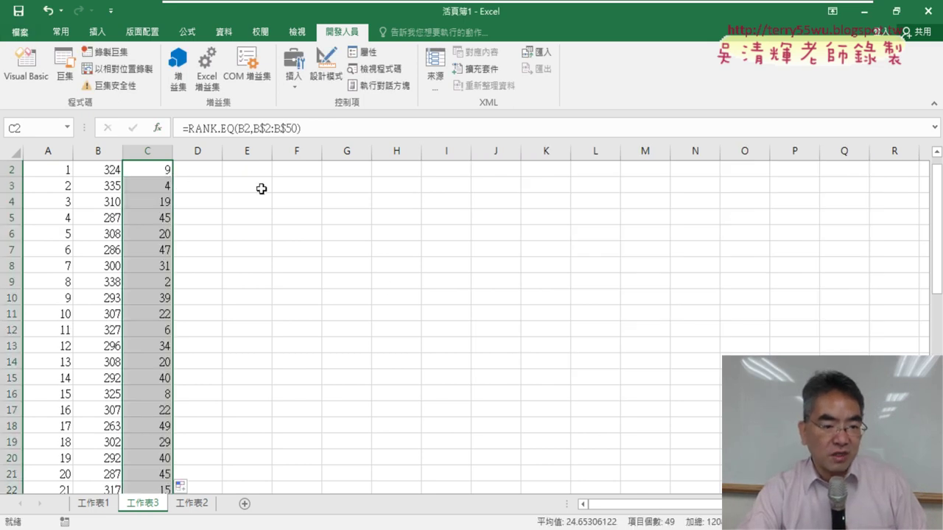
{"action": "scroll", "coordinate": [262, 190], "scroll_direction": "down", "scroll_amount": 2}
{"action": "scroll", "coordinate": [261, 190], "scroll_direction": "down", "scroll_amount": 3}
{"action": "scroll", "coordinate": [261, 190], "scroll_direction": "down", "scroll_amount": 1}
{"action": "scroll", "coordinate": [262, 190], "scroll_direction": "down", "scroll_amount": 3}
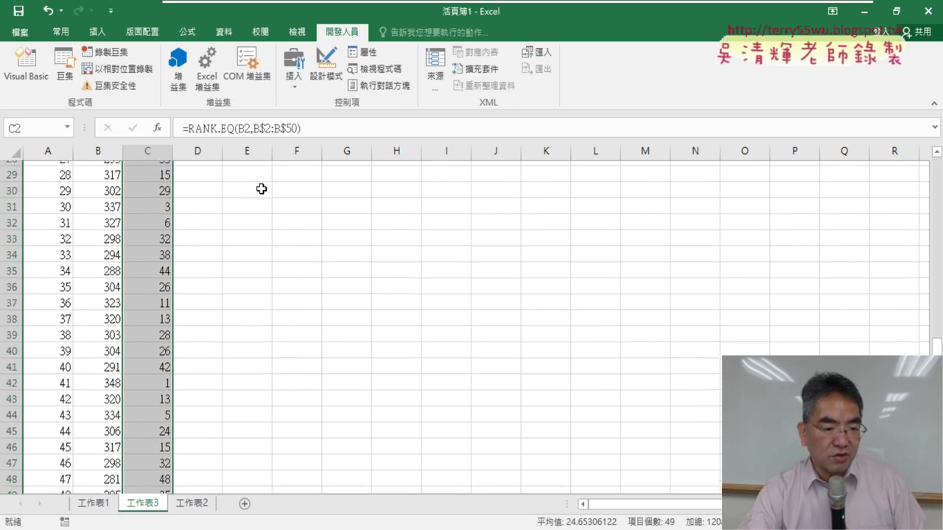
{"action": "left_click_drag", "start_coordinate": [164, 378], "coordinate": [57, 379]}
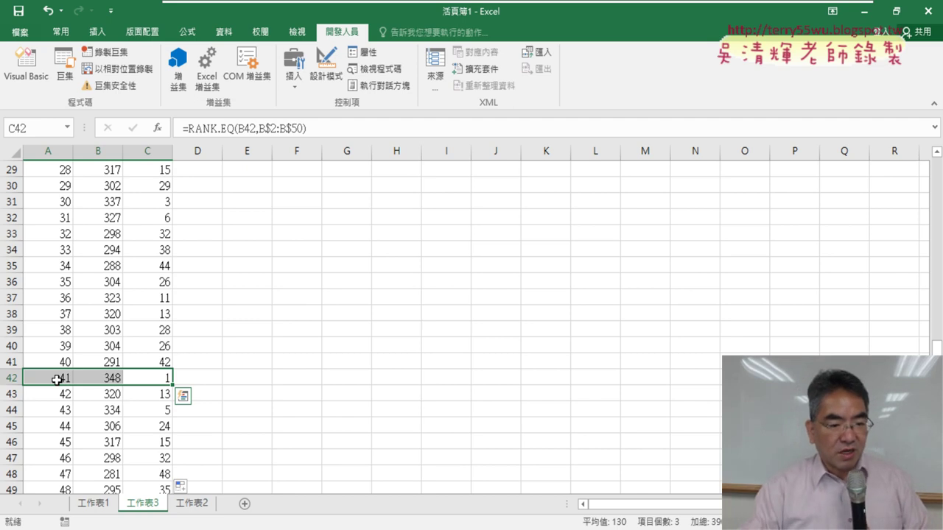
{"action": "scroll", "coordinate": [57, 379], "scroll_direction": "up", "scroll_amount": 4}
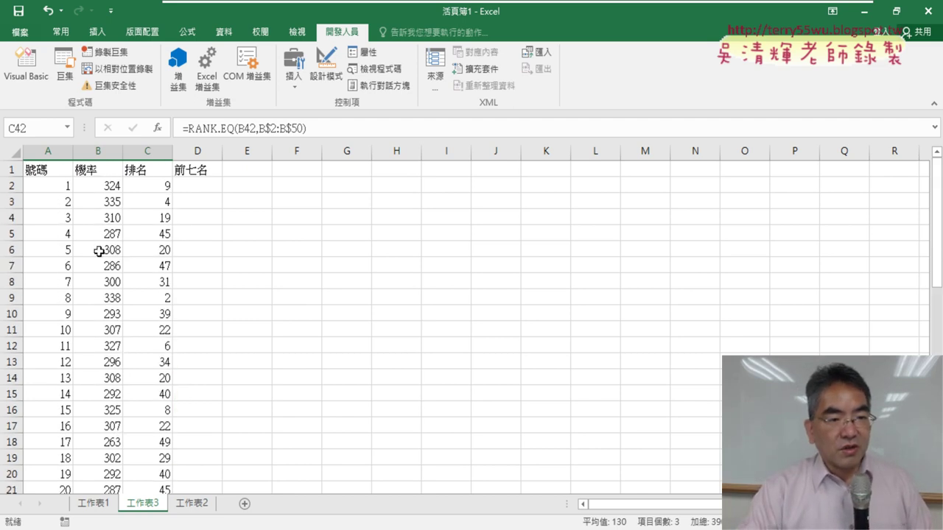
- Select the 排名 column, move to D2, and switch to the Google Docs notes
{"action": "left_click", "coordinate": [146, 156]}
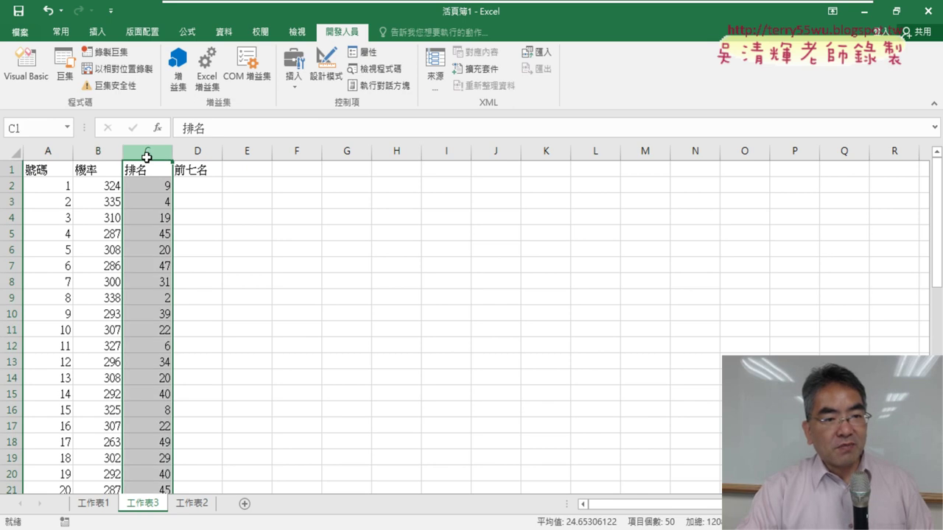
{"action": "left_click", "coordinate": [203, 183]}
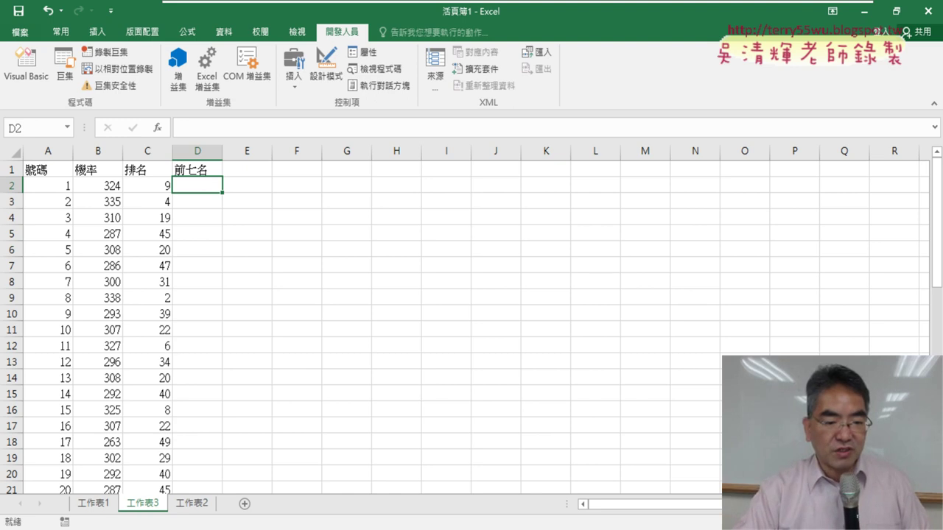
{"action": "key", "text": "alt+Tab"}
- Select the Sub 大樂透下載() block in the Google Doc, which calls the five procedures ending with 刪除B欄
{"action": "scroll", "coordinate": [621, 374], "scroll_direction": "up", "scroll_amount": 3}
{"action": "scroll", "coordinate": [588, 343], "scroll_direction": "up", "scroll_amount": 3}
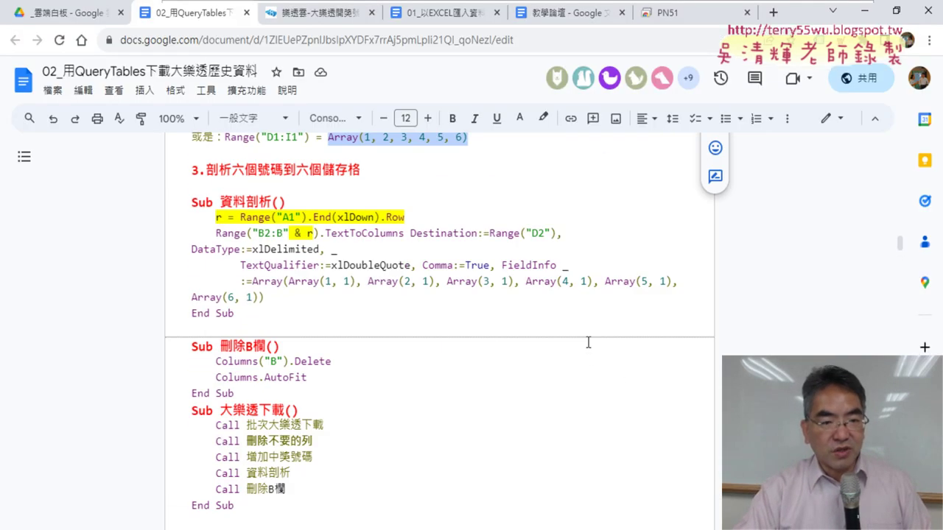
{"action": "left_click_drag", "start_coordinate": [232, 520], "coordinate": [173, 414]}
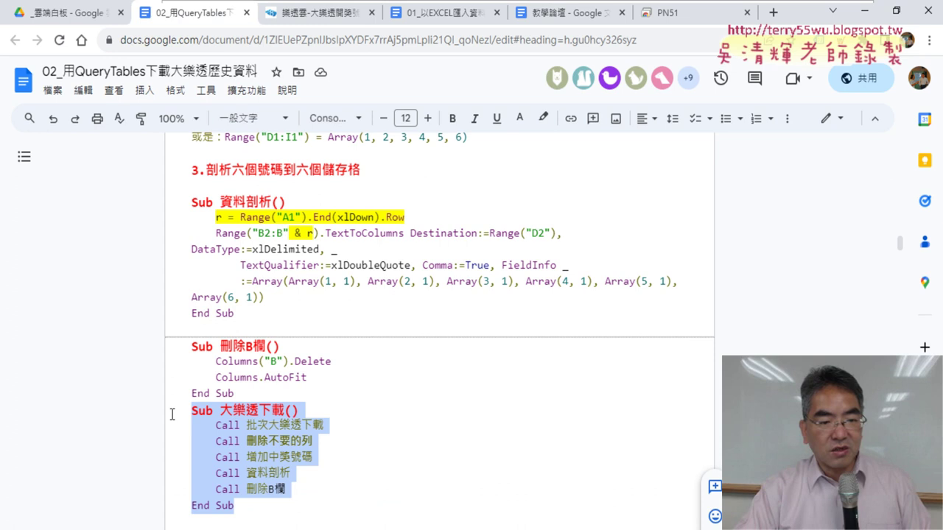
{"action": "mouse_move", "coordinate": [621, 6]}
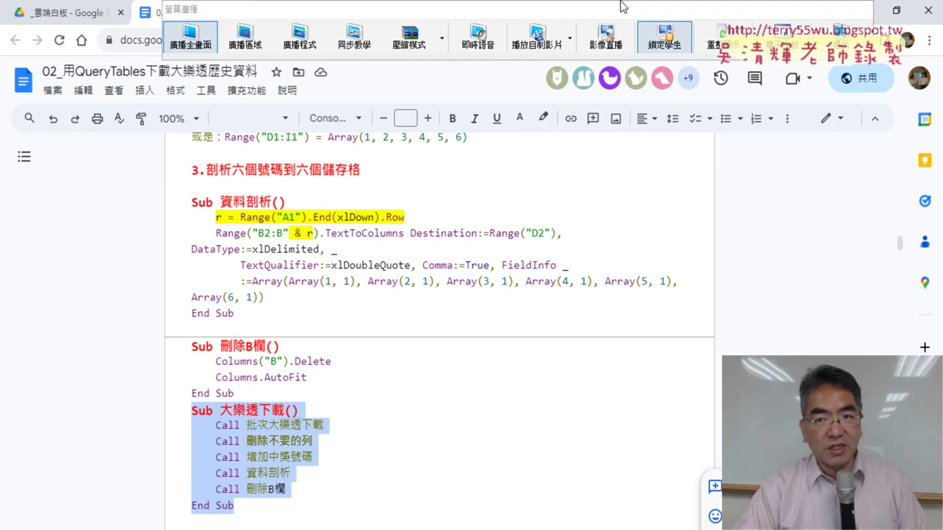